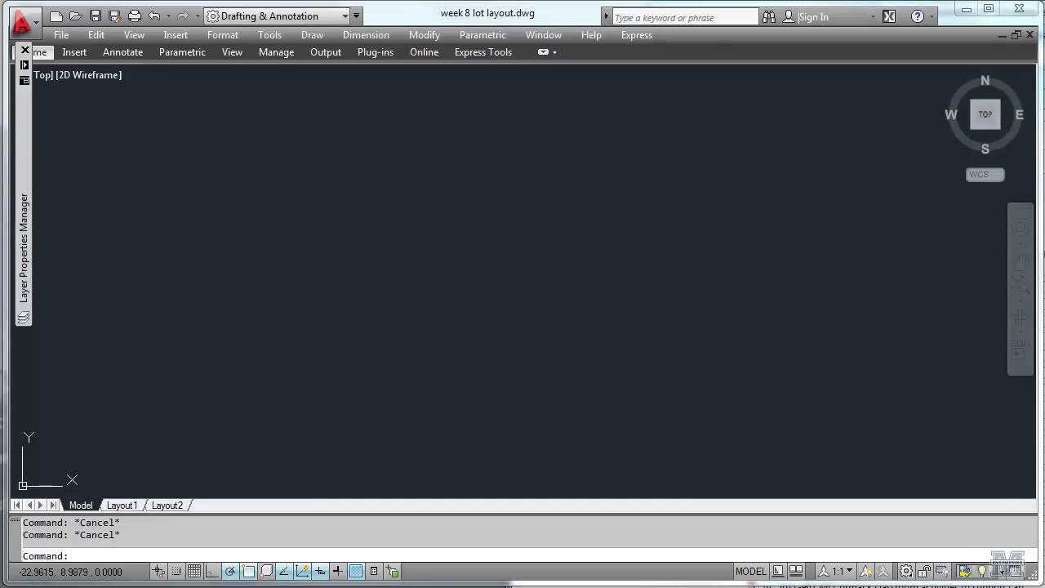
Set the drawing units to a Feet insertion scale and Surveyor's Units angles.
text(units)
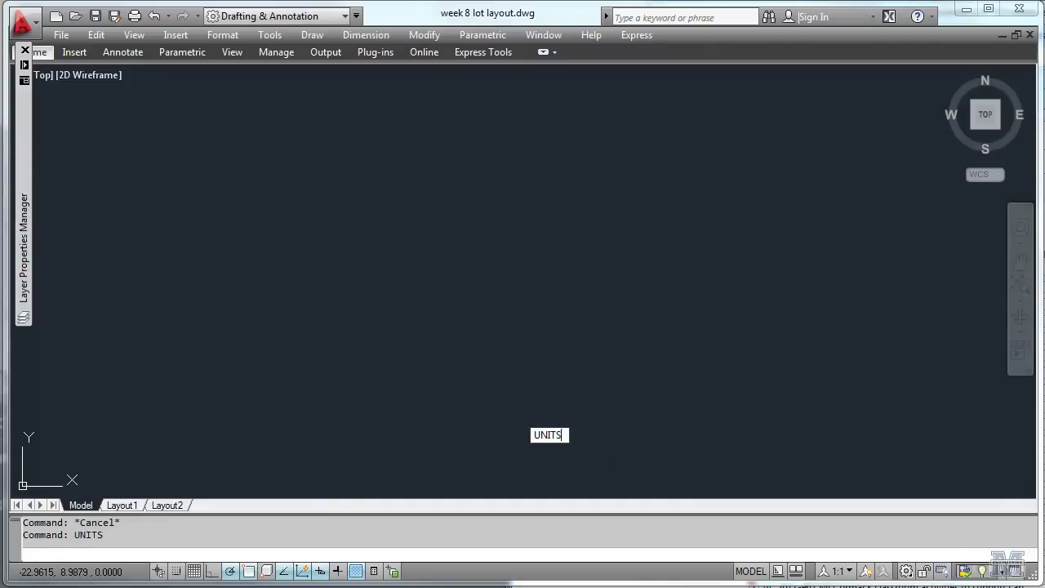
key(Return)
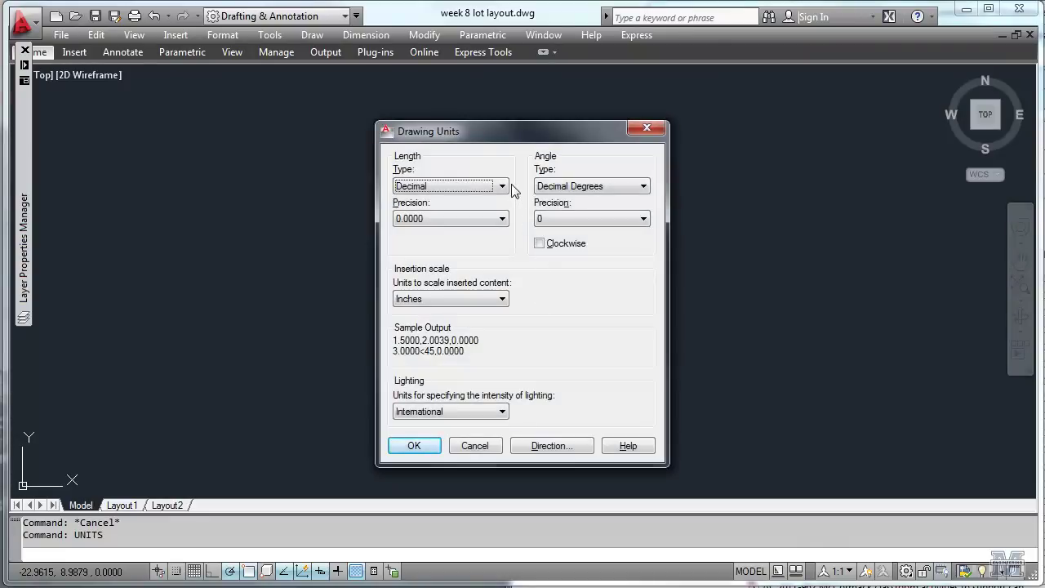
click(500, 300)
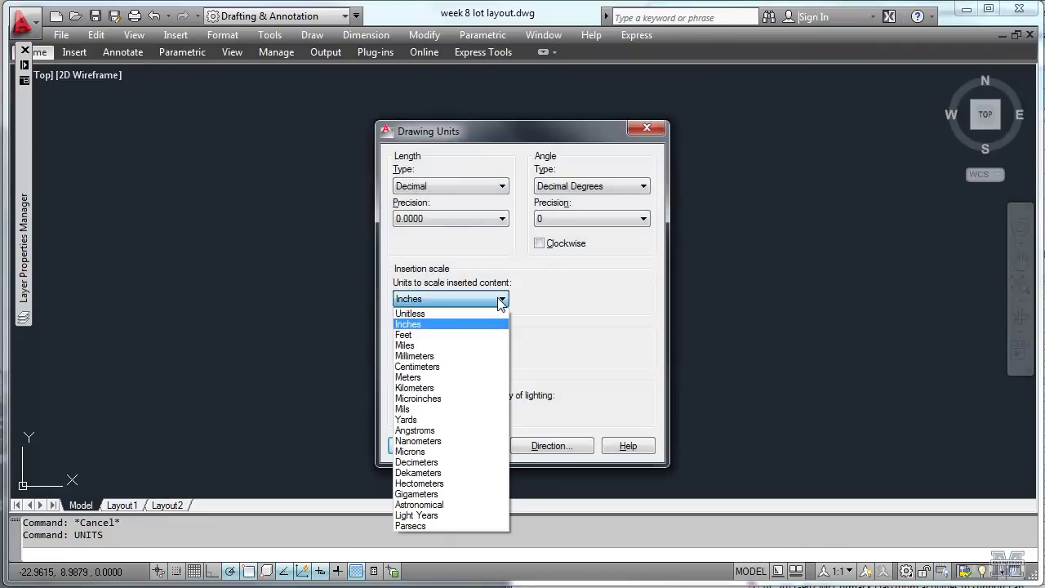
click(491, 336)
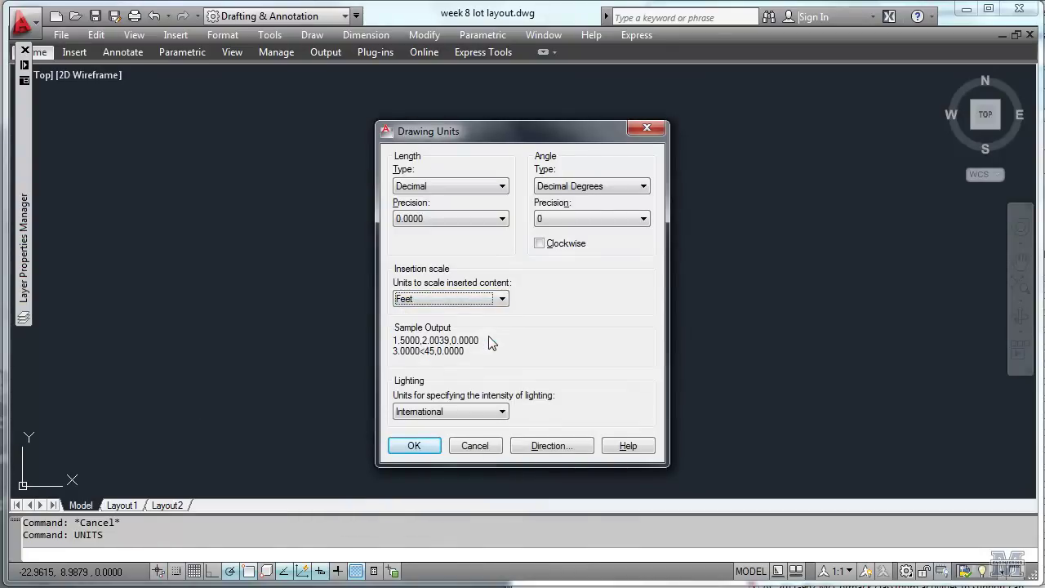
click(642, 189)
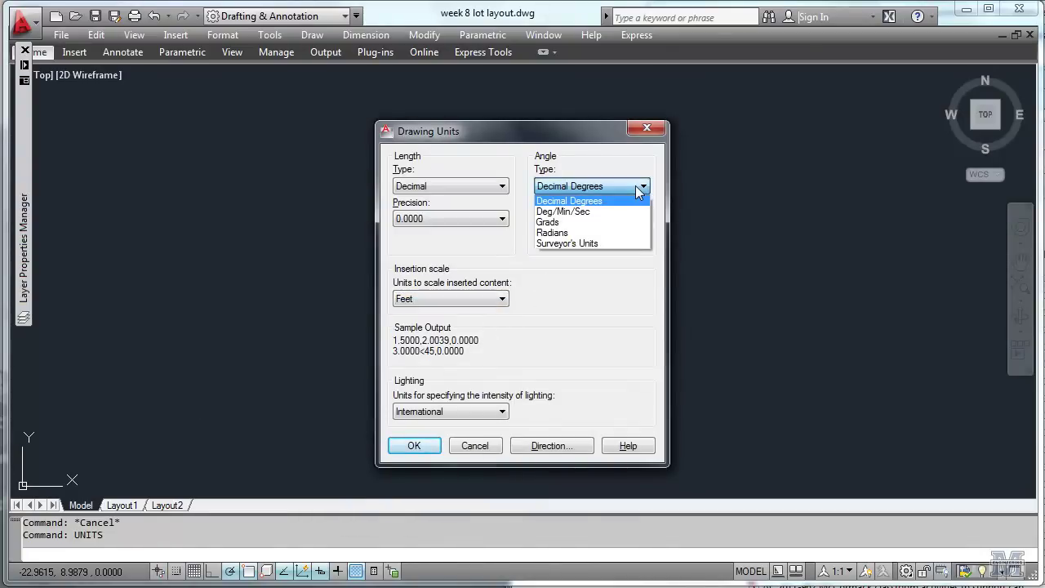
click(621, 242)
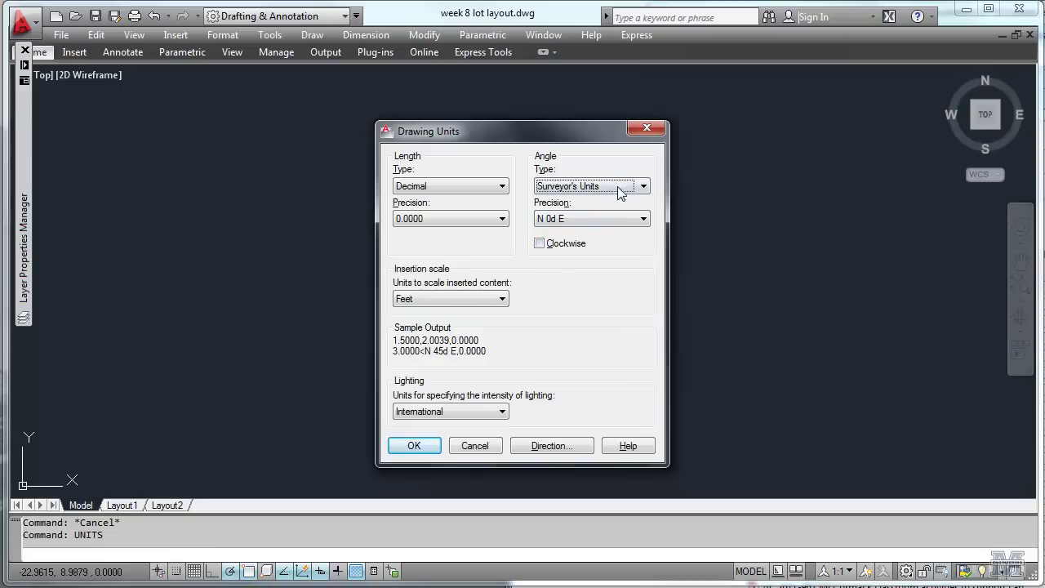
click(426, 447)
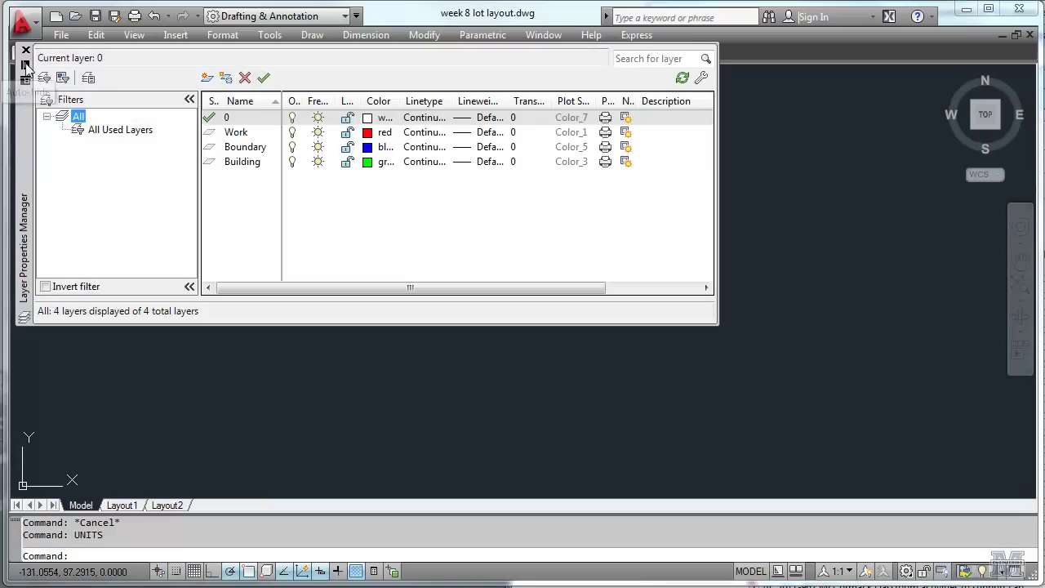
Load the BORDERX2 linetype from the library for the Boundary layer.
click(26, 66)
click(239, 149)
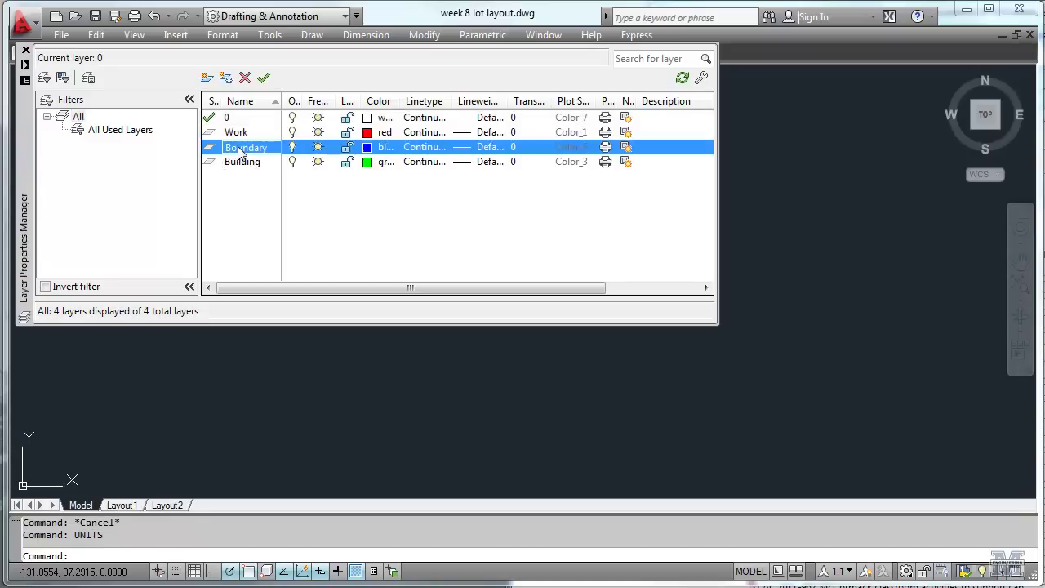
click(441, 153)
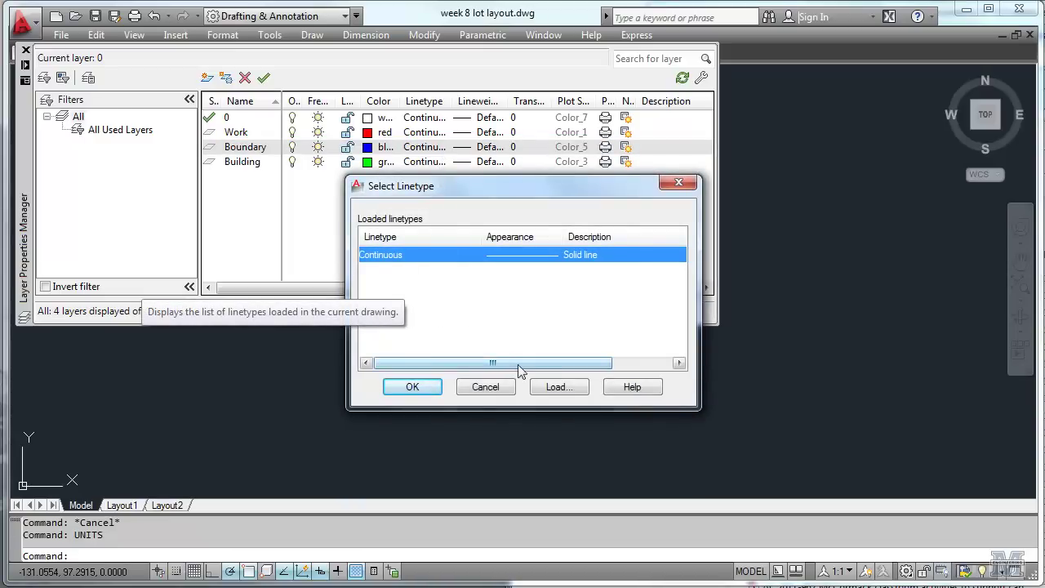
click(554, 389)
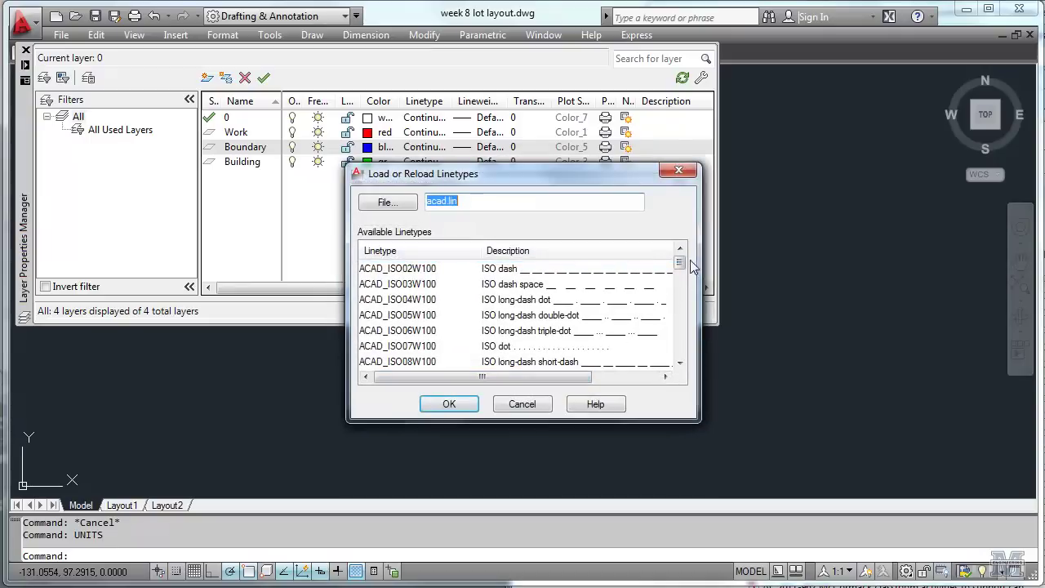
scroll(681, 276, down, 1)
scroll(681, 277, down, 3)
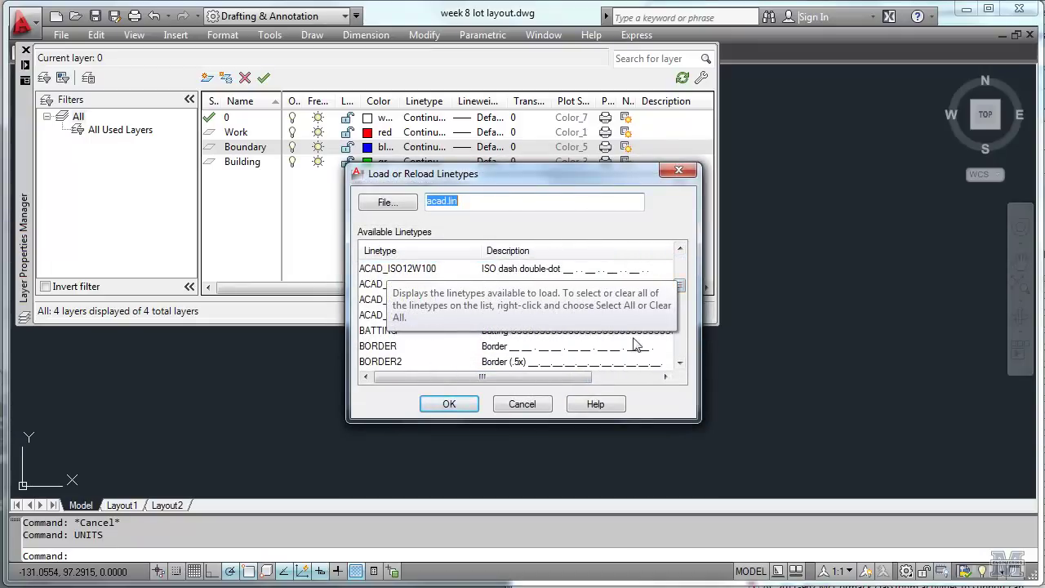
click(679, 362)
click(679, 362)
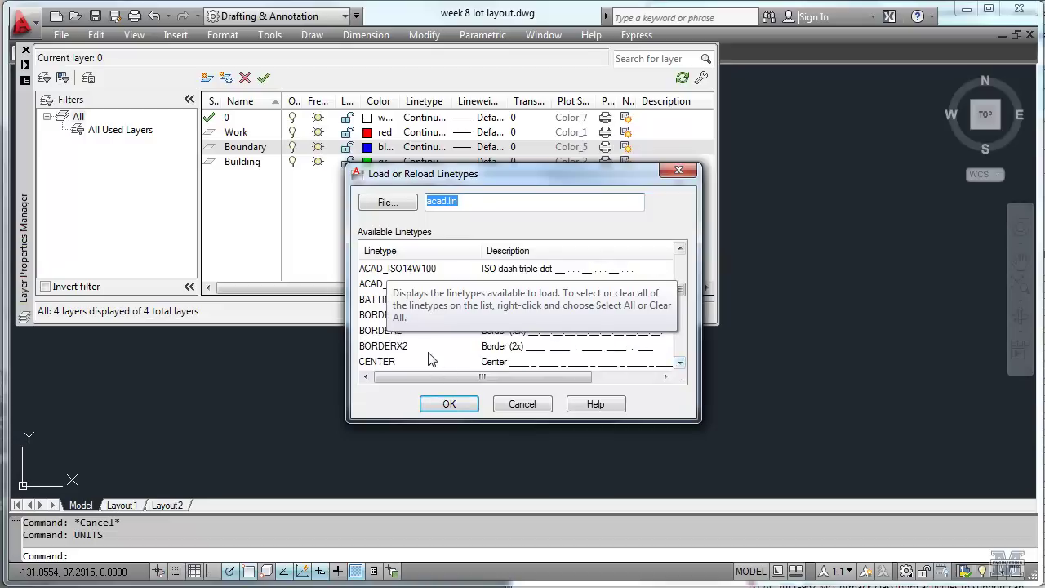
click(415, 351)
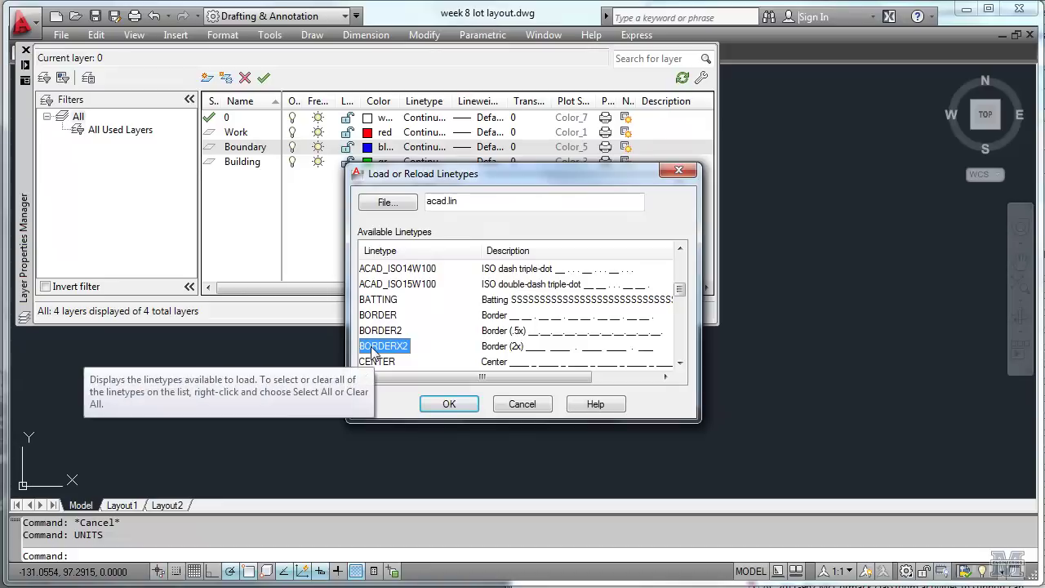
double_click(383, 348)
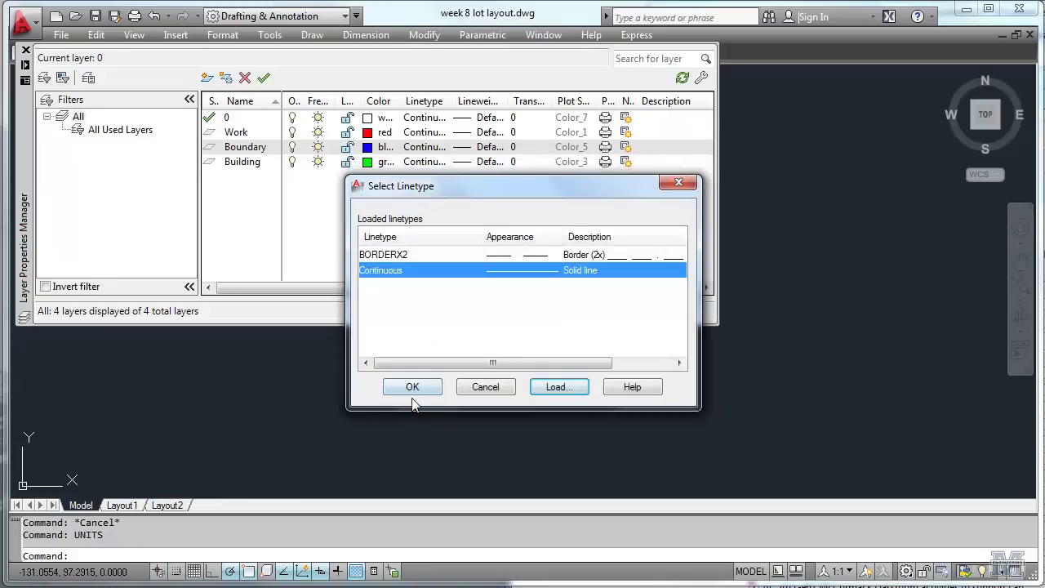
Assign BORDERX2 to the Boundary layer and make Boundary the current layer.
click(414, 255)
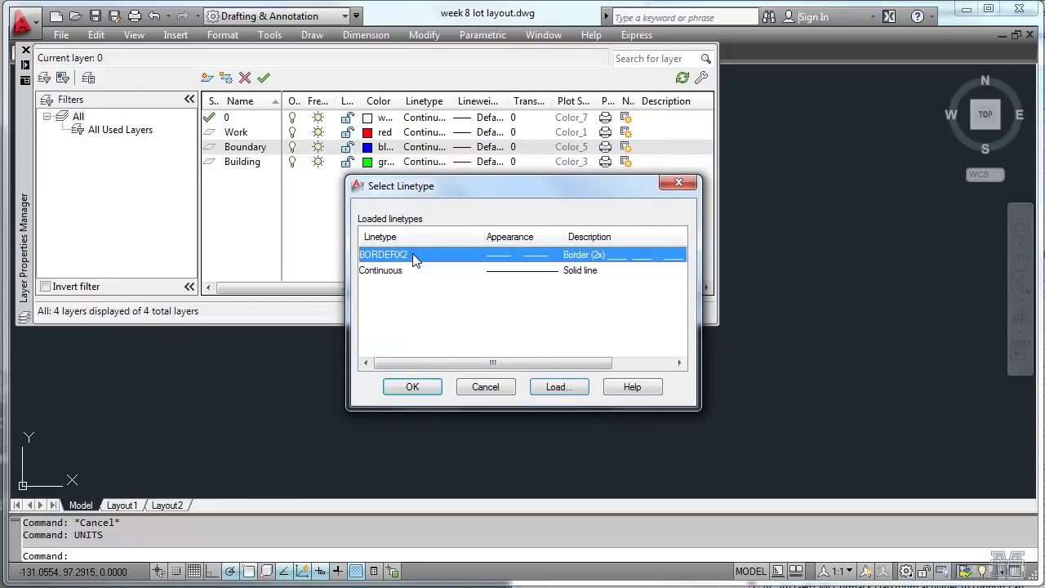
click(408, 388)
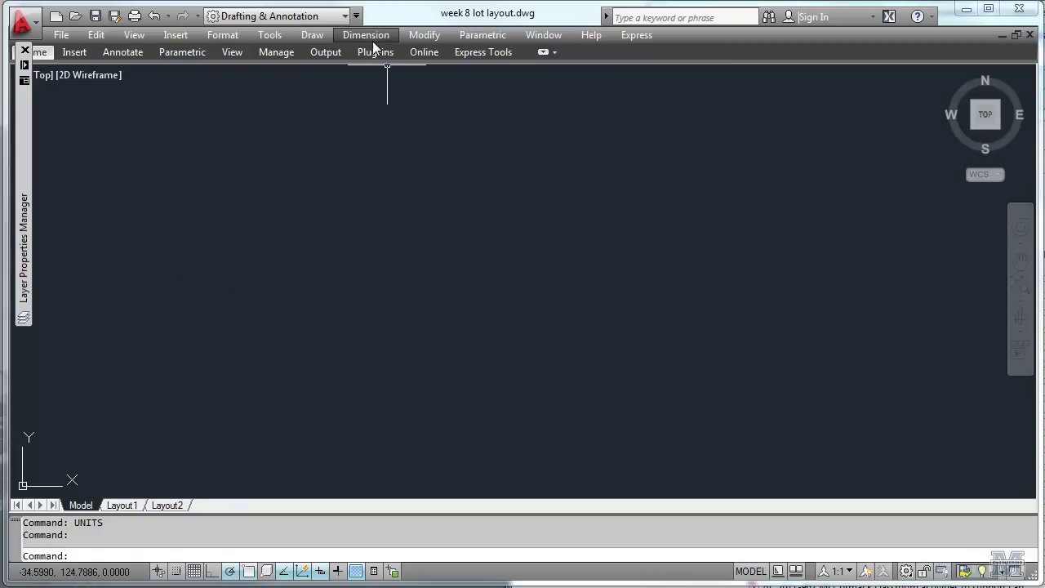
mouse_move(24, 76)
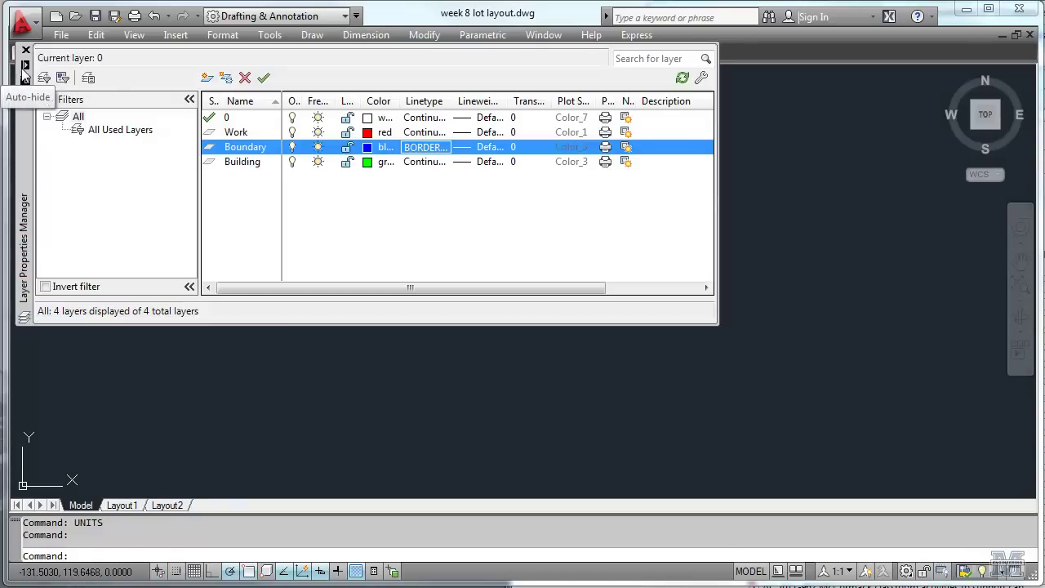
double_click(210, 149)
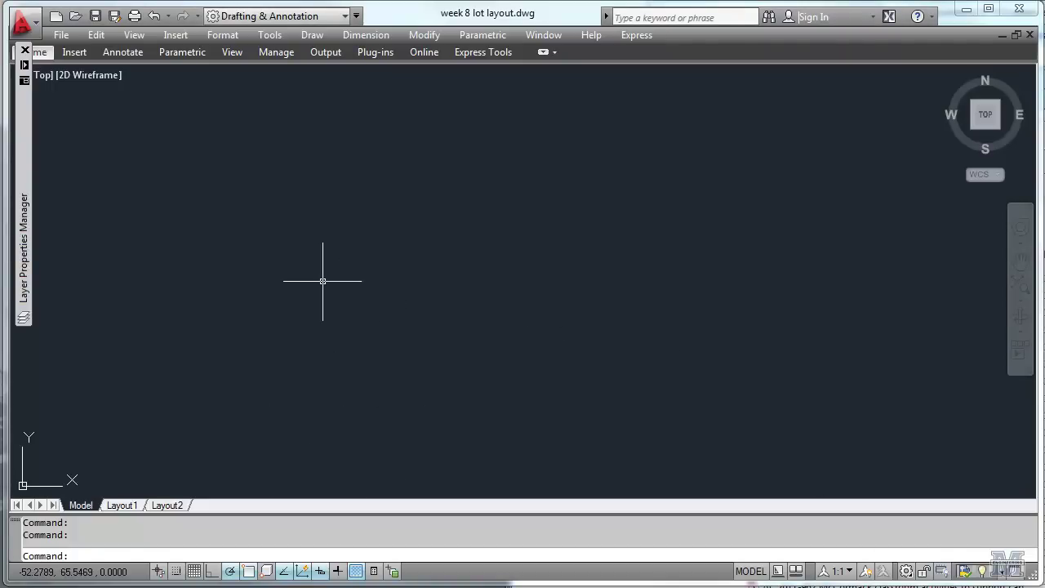
text(line)
key(Return)
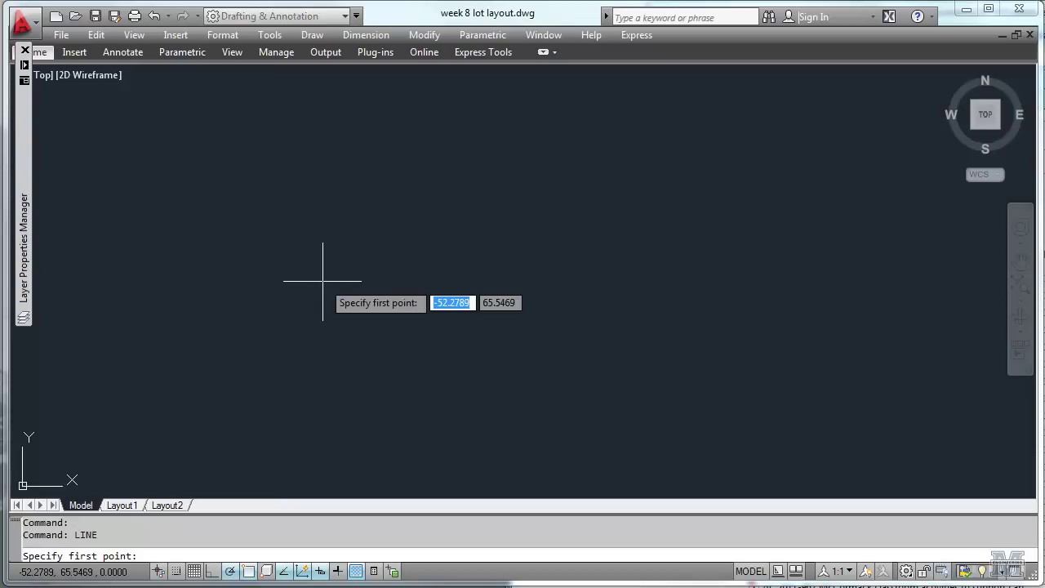
click(375, 414)
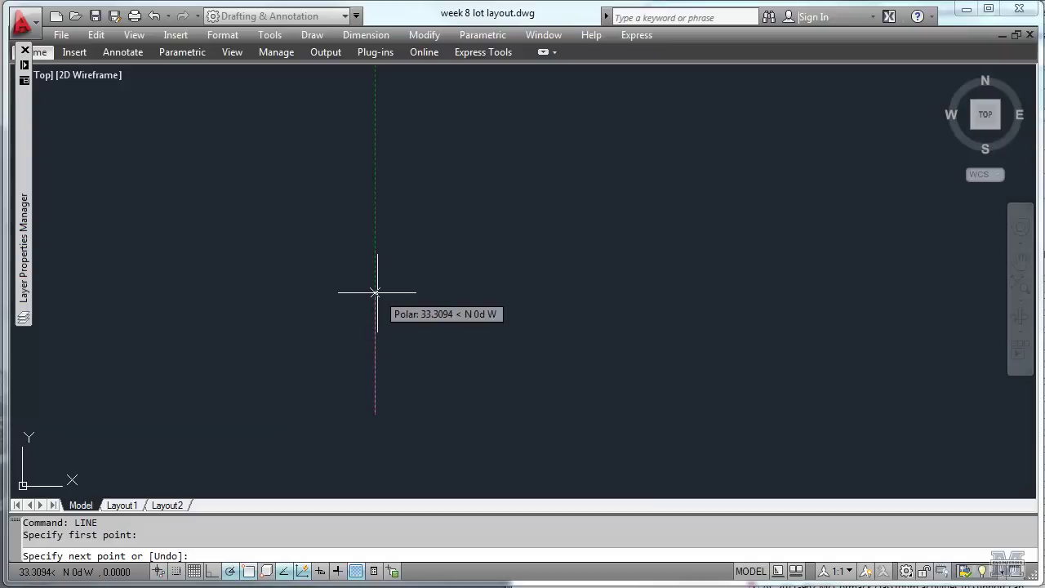
text(@)
text(50<N)
key(Return)
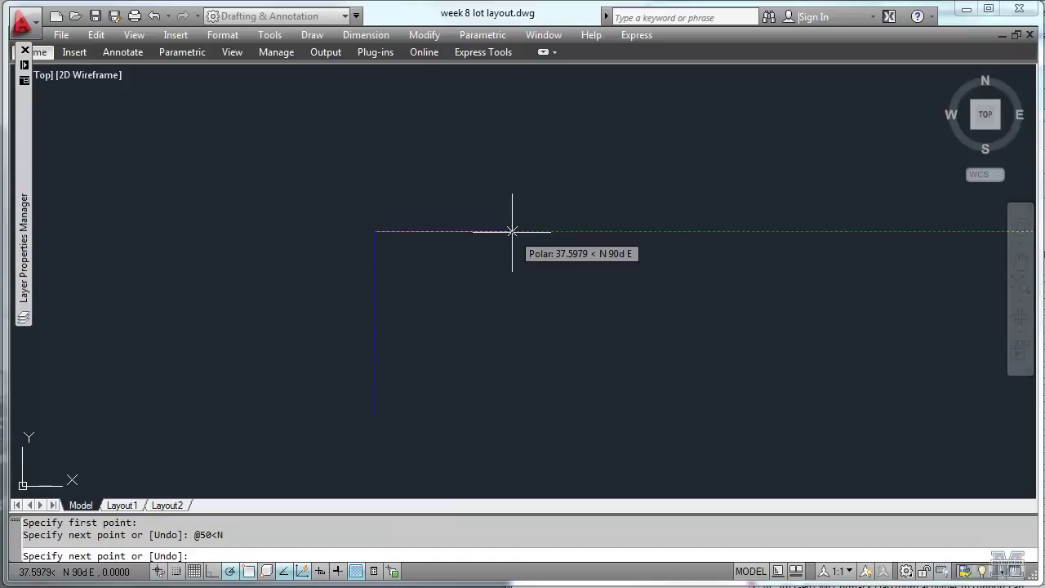
text(@50<E)
key(Return)
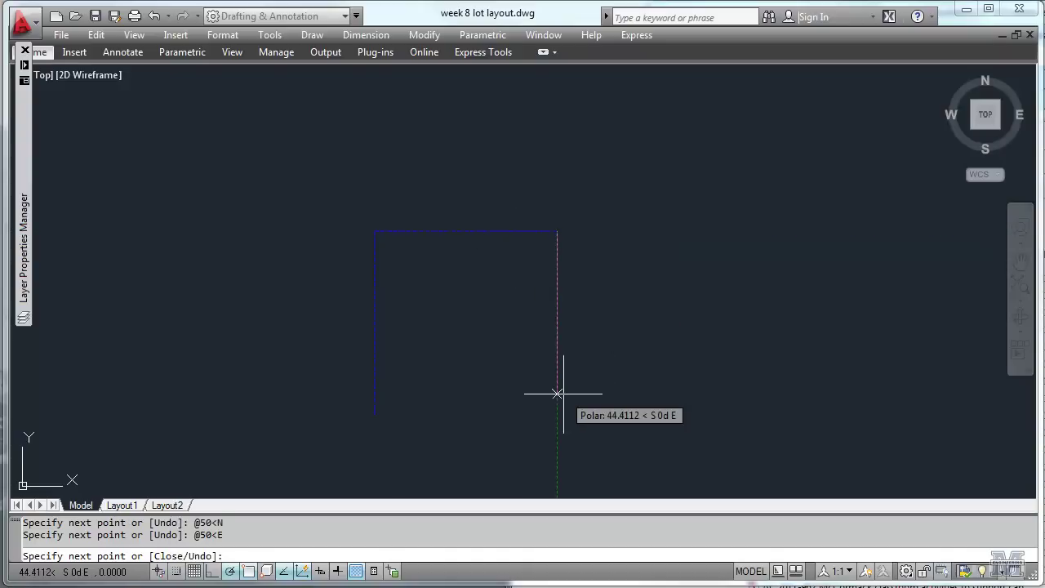
text(@50<S)
key(Return)
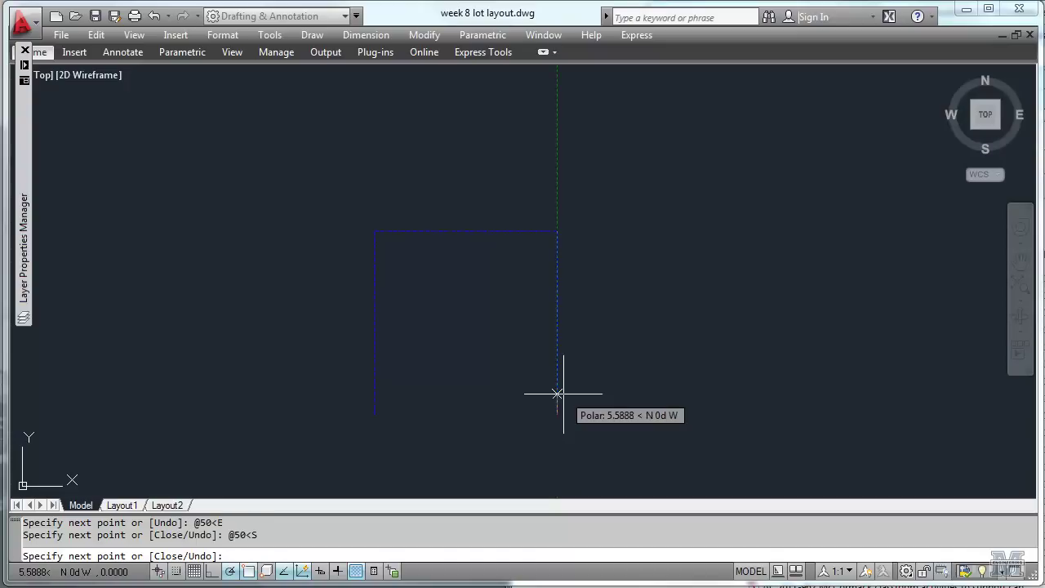
text(close)
key(Return)
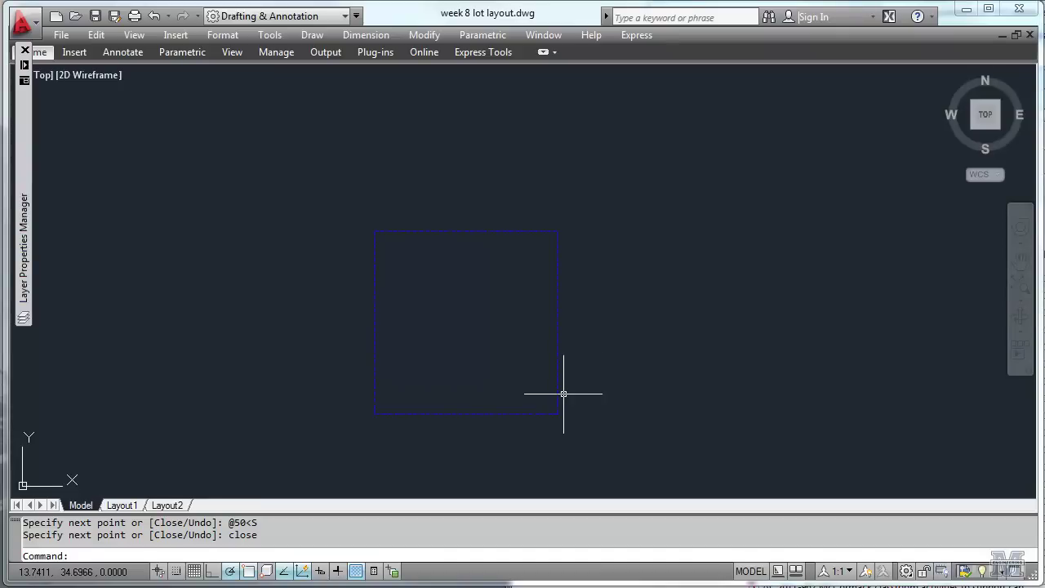
Erase the four lines of the 50 by 50 square using a selection window.
click(426, 35)
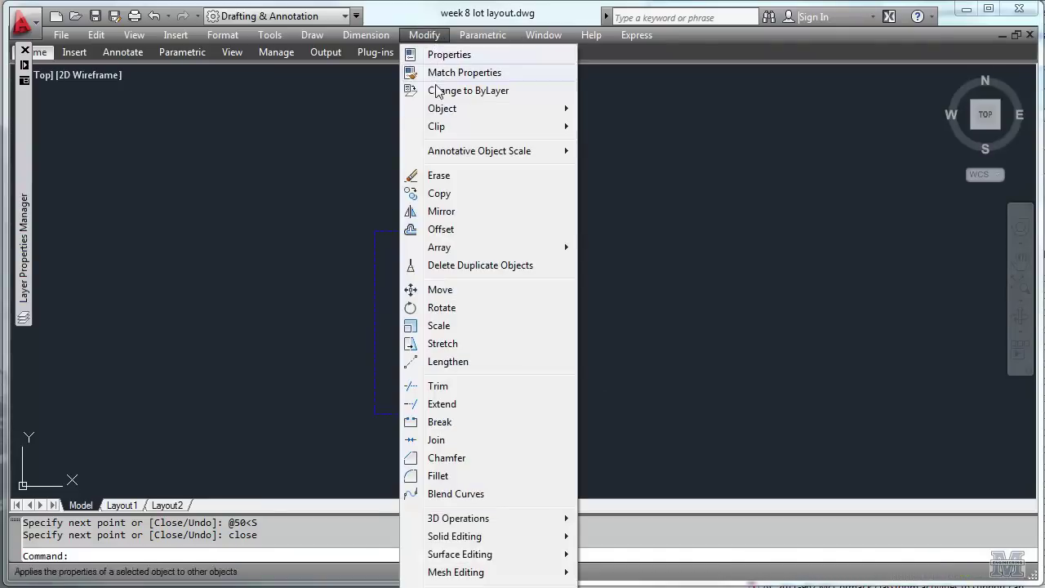
click(410, 175)
click(348, 179)
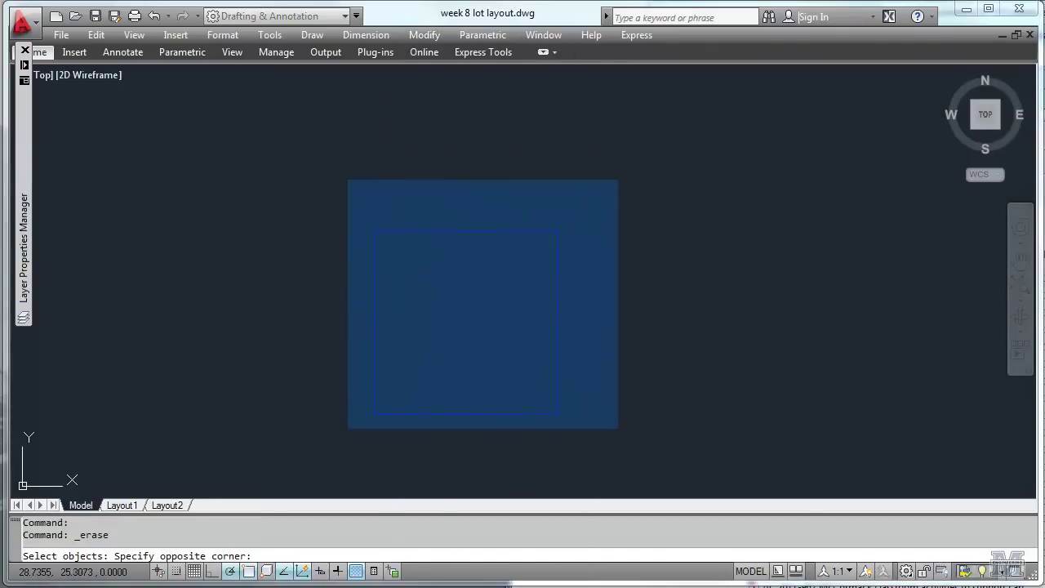
click(636, 448)
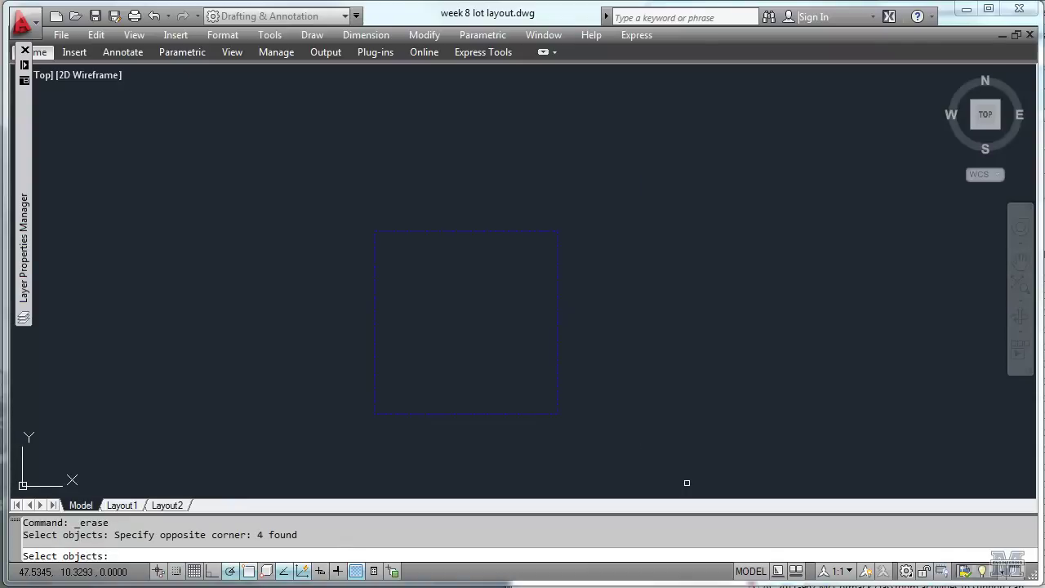
click(333, 154)
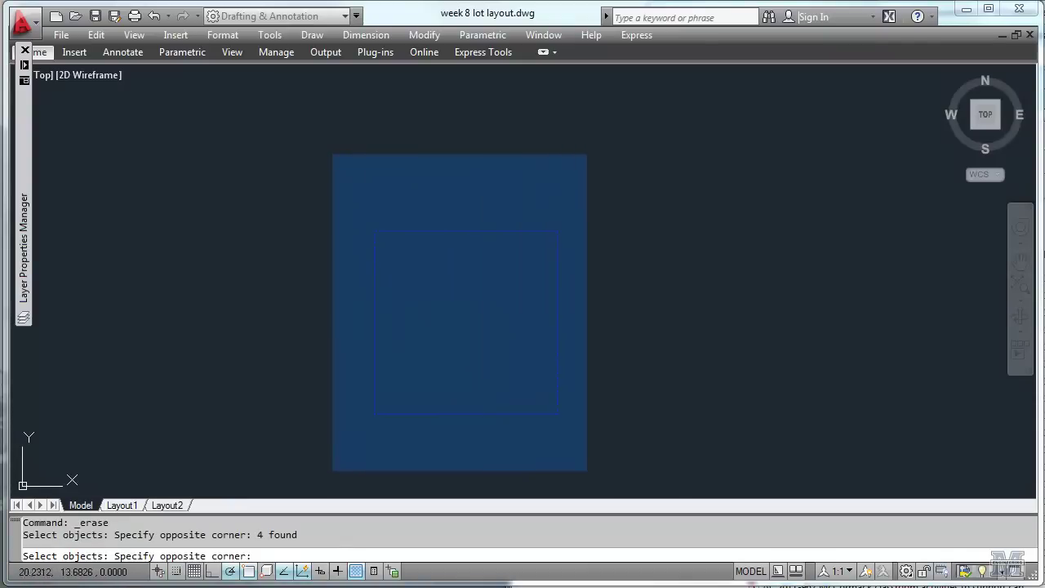
click(622, 460)
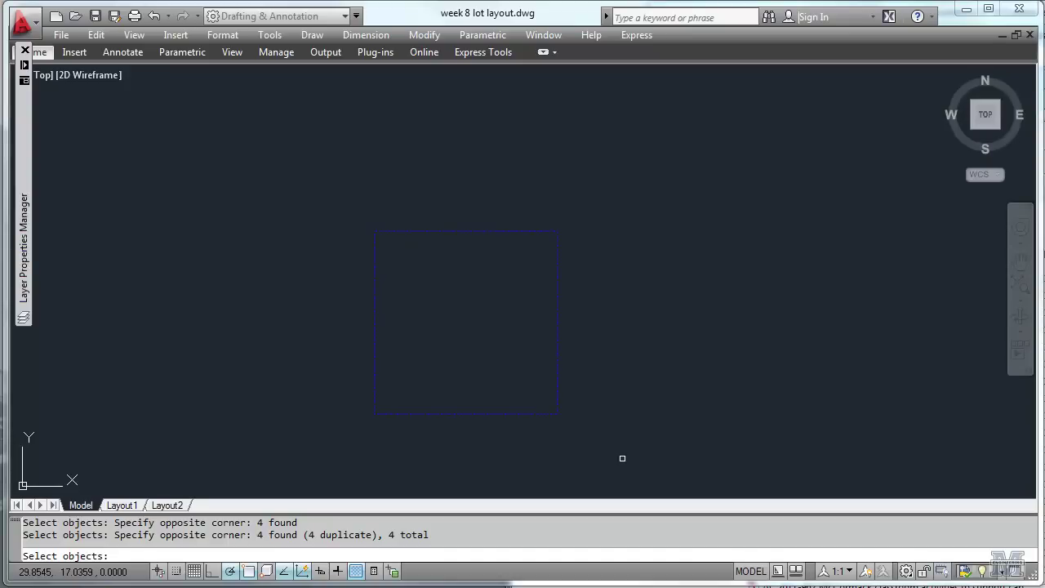
key(Return)
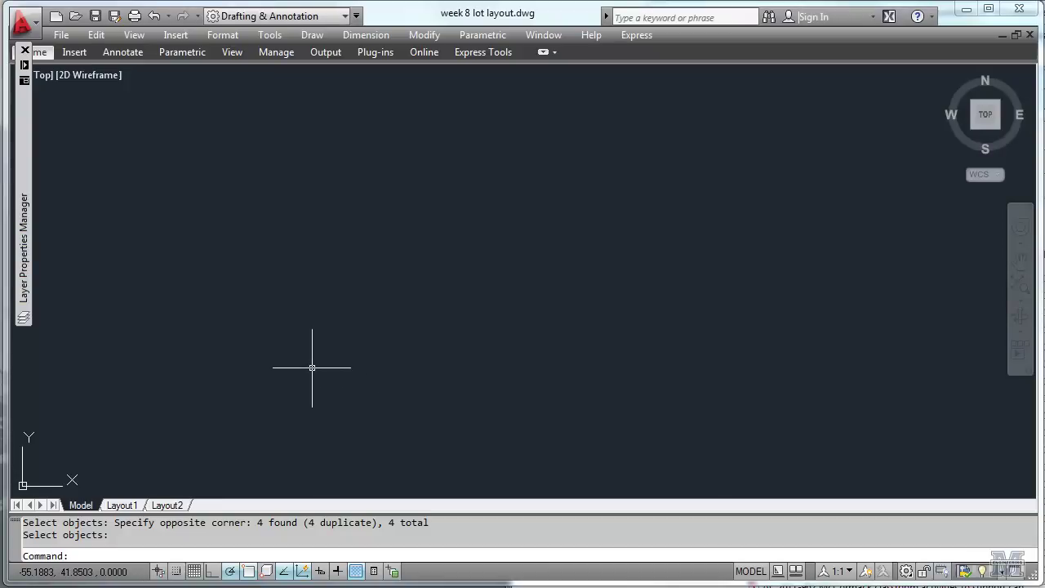
text(line)
key(Return)
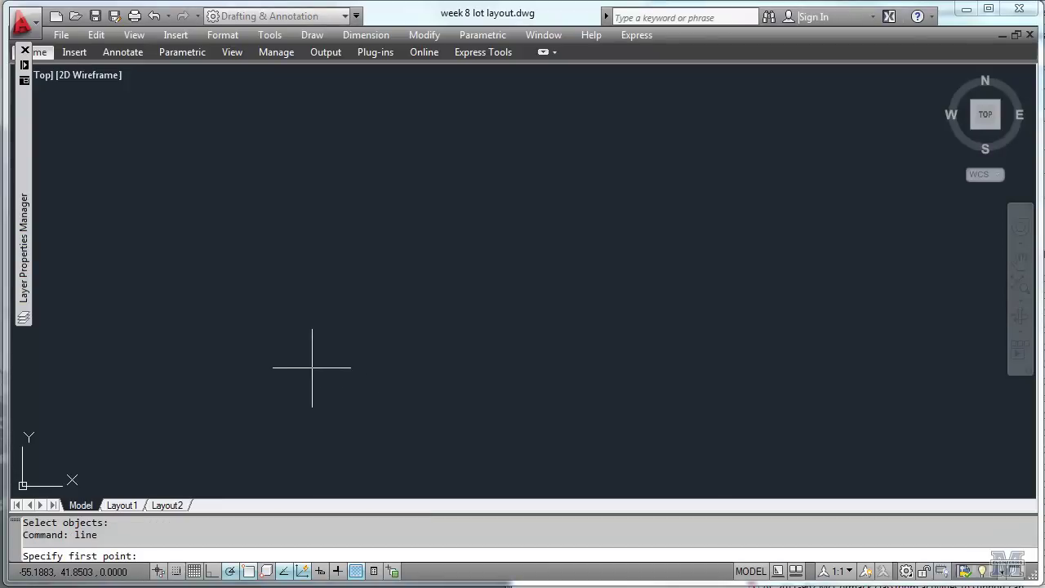
click(309, 453)
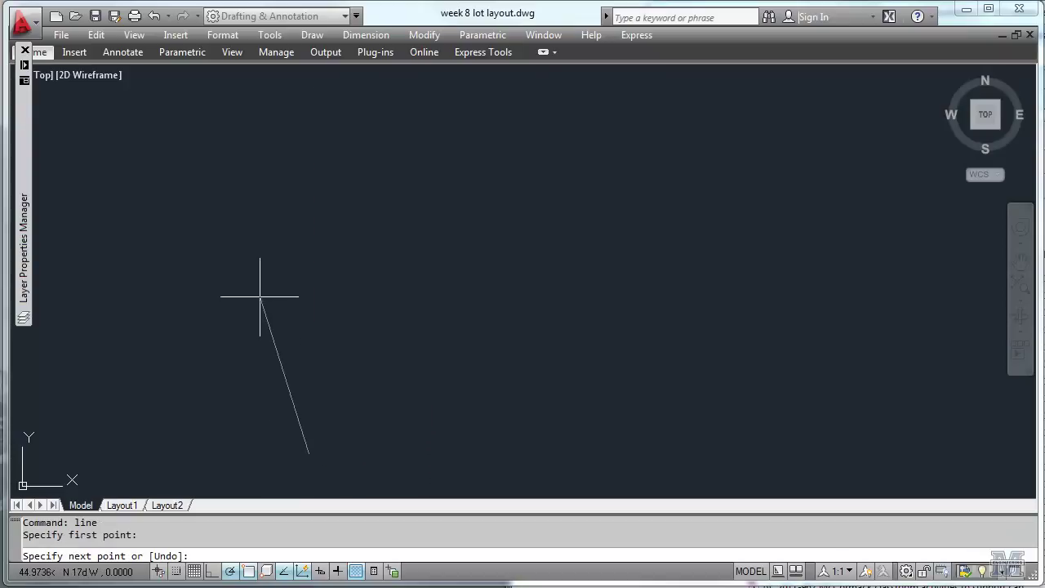
text(102)
key(BackSpace)
key(BackSpace)
key(BackSpace)
text(@102.374<N12.370)
text(W)
key(Return)
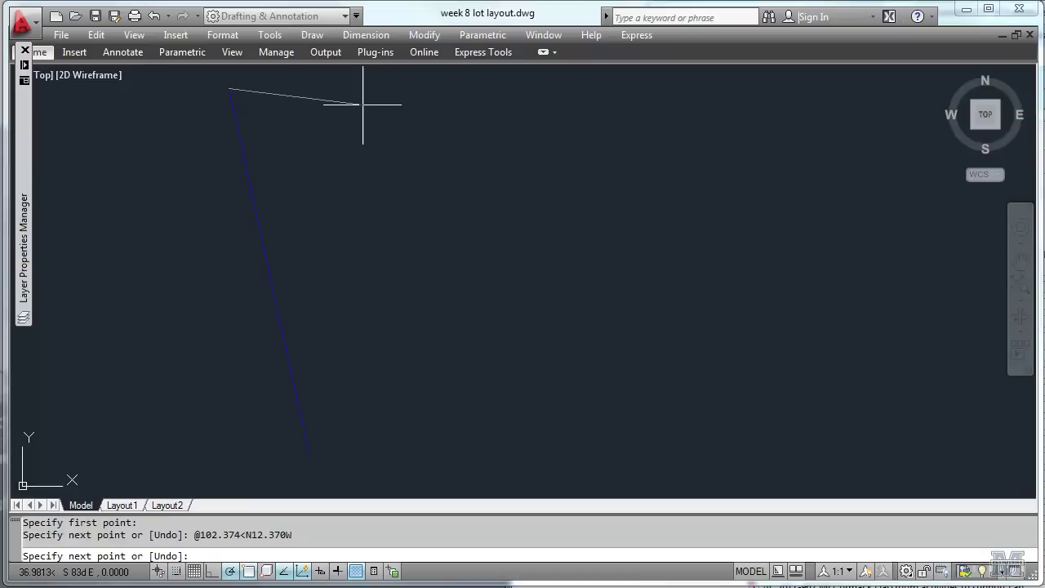
middle_drag(362, 102, 353, 195)
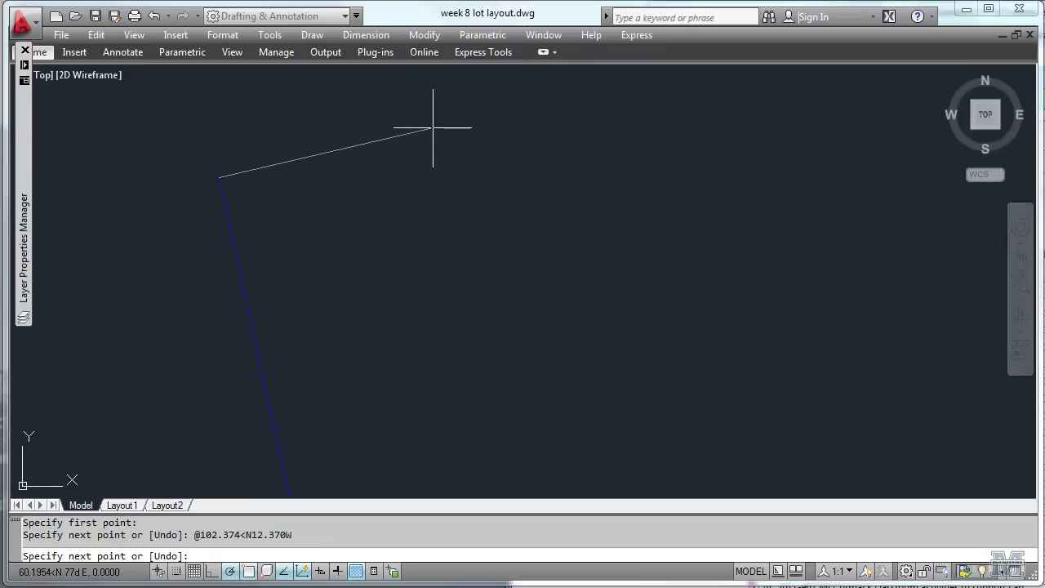
text(@87.967<N75.559E)
Finish the N75.559E leg and draw 93.731 at S26.982E and 74.329 at S49.628W.
key(Return)
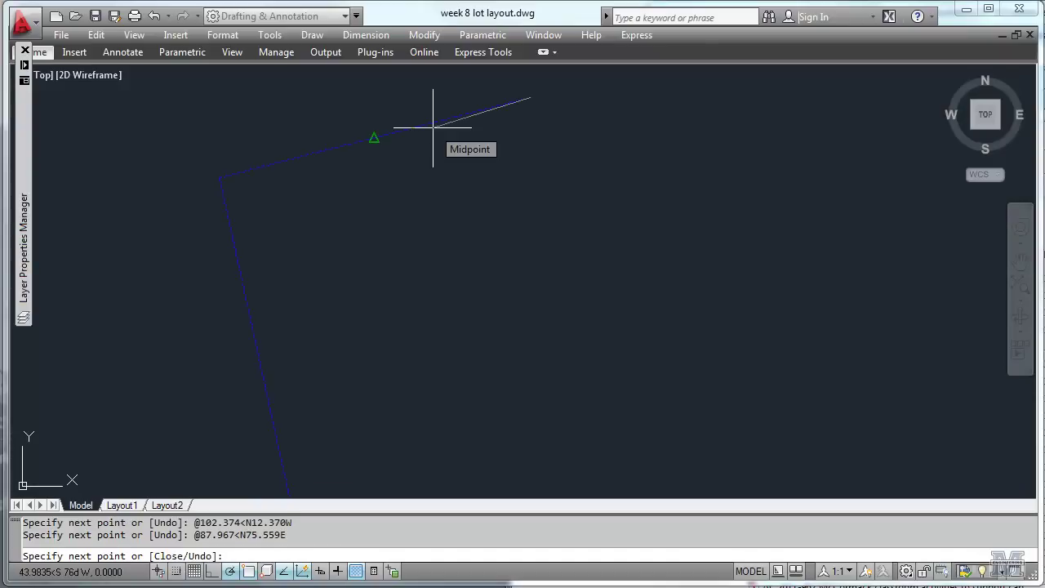
text(@)
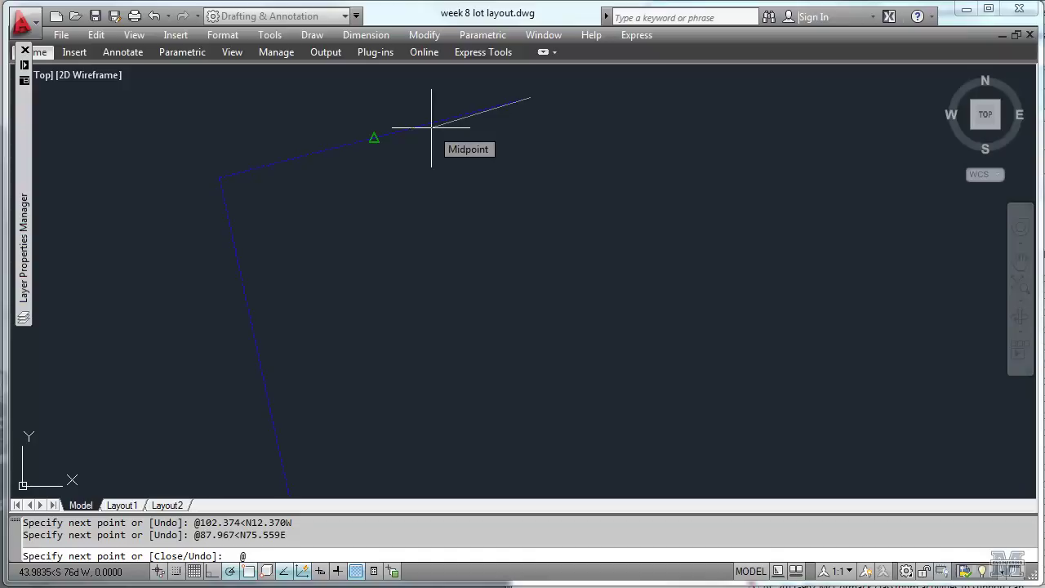
text(93.731<)
text(S26.982E)
key(Return)
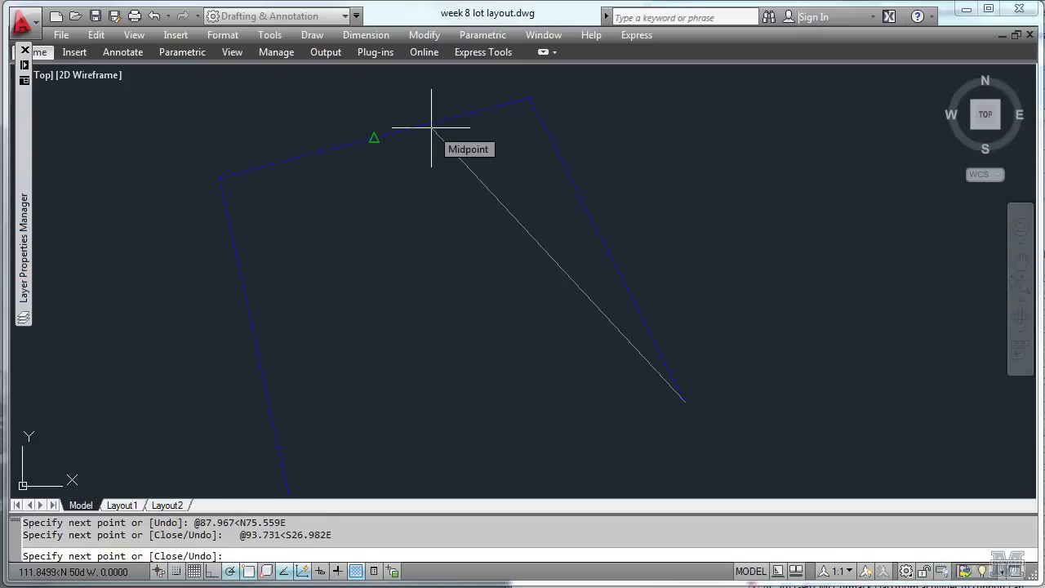
text(@74.329<S49.672)
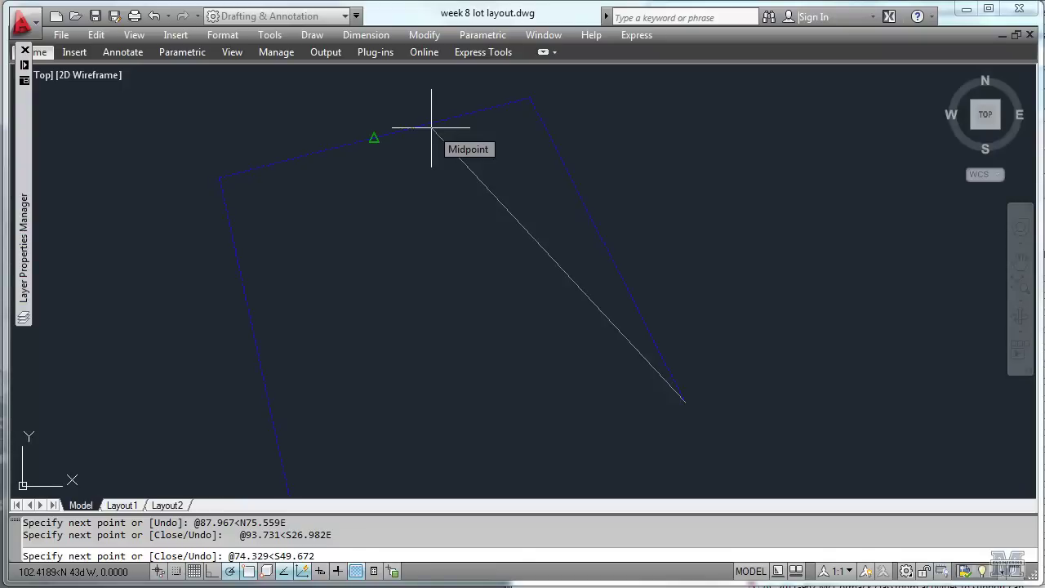
key(BackSpace)
key(BackSpace)
text(28W)
key(Return)
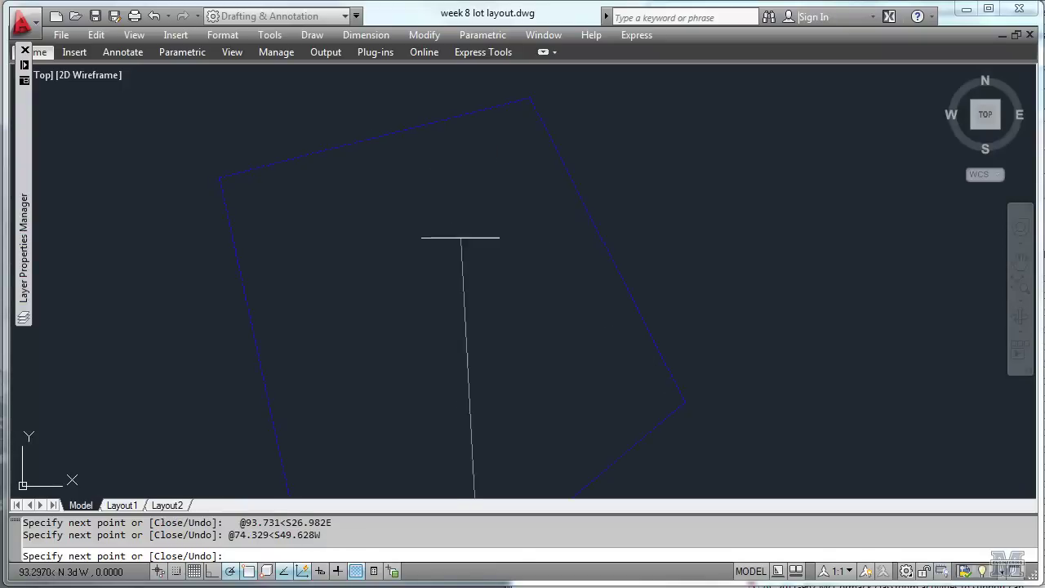
Draw the fifth leg, 50.111 at N78.792W, correcting the mistyped bearing.
middle_drag(479, 406, 479, 234)
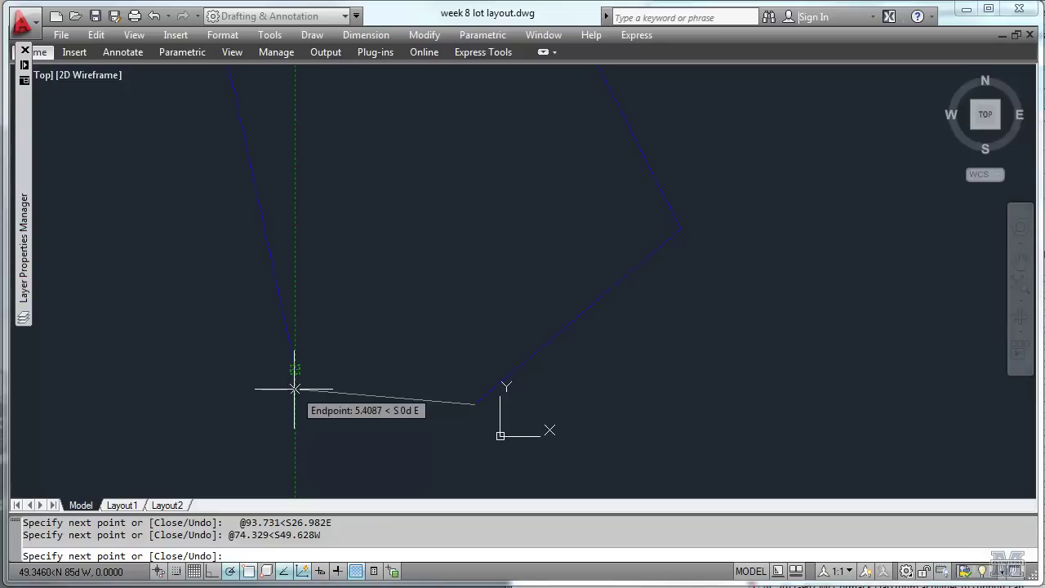
text(@50.111<N78.792)
key(Return)
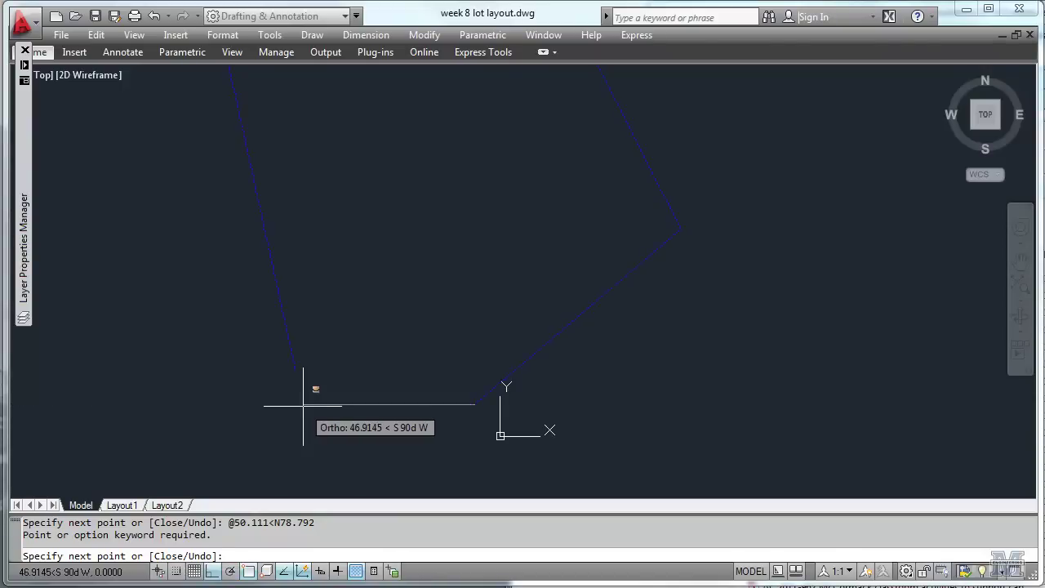
text(@)
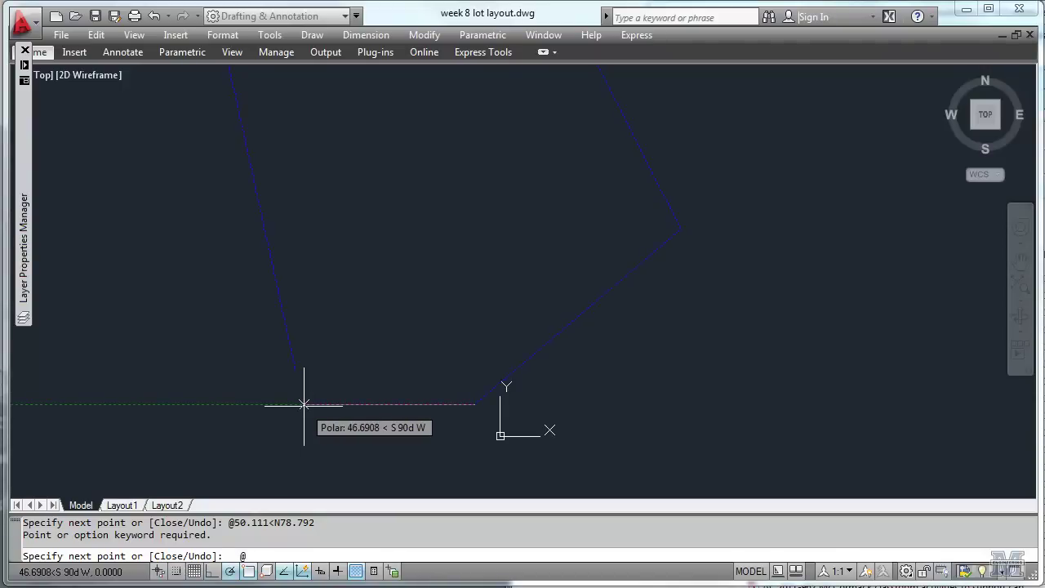
text(50.111<N8)
key(BackSpace)
text(78.792W)
key(Return)
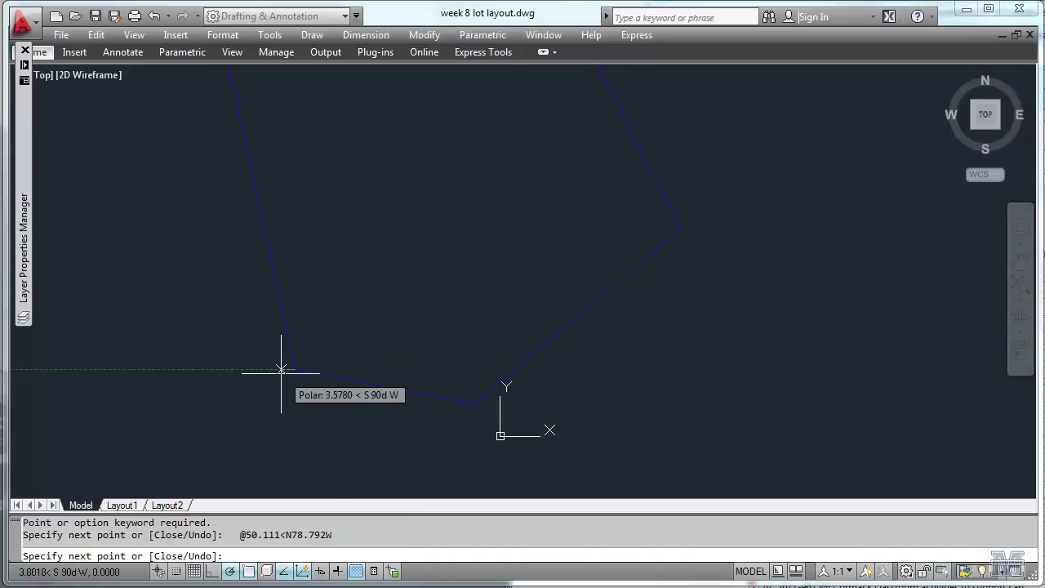
scroll(294, 371, up, 3)
scroll(294, 374, up, 8)
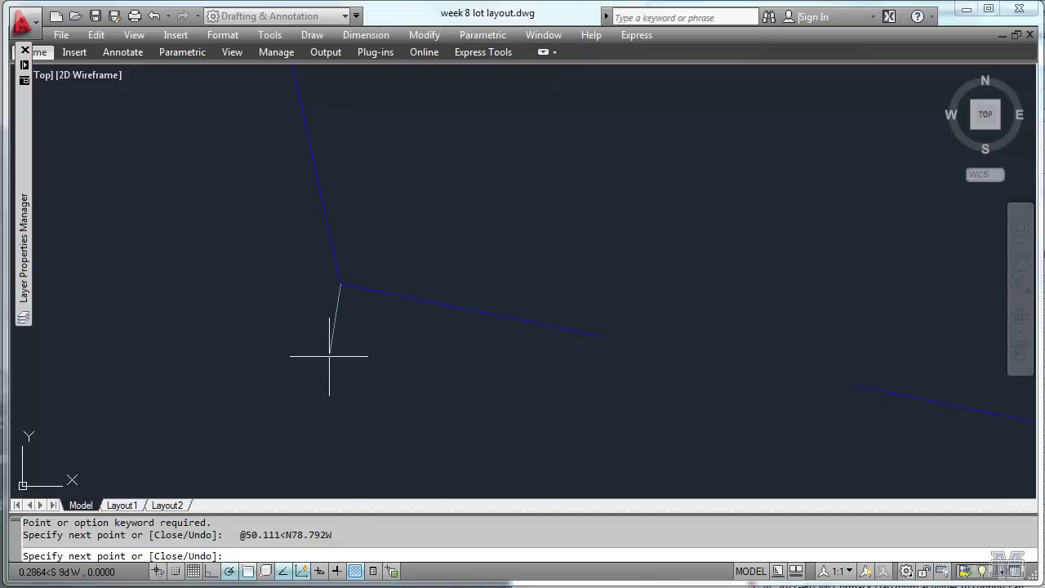
End the LINE command and zoom to extents to show the whole lot boundary.
key(Return)
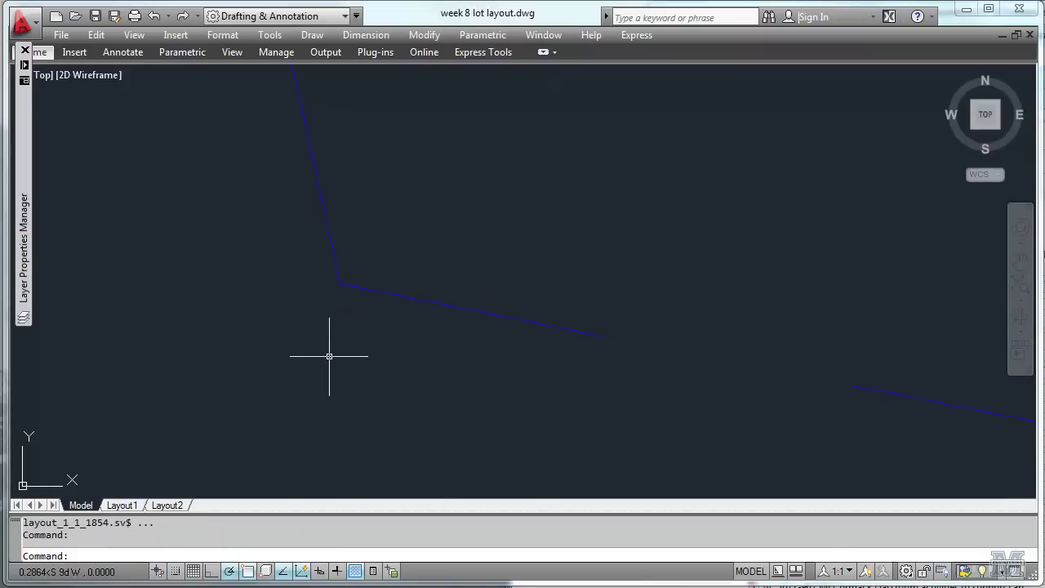
scroll(329, 356, down, 5)
text(z)
key(Return)
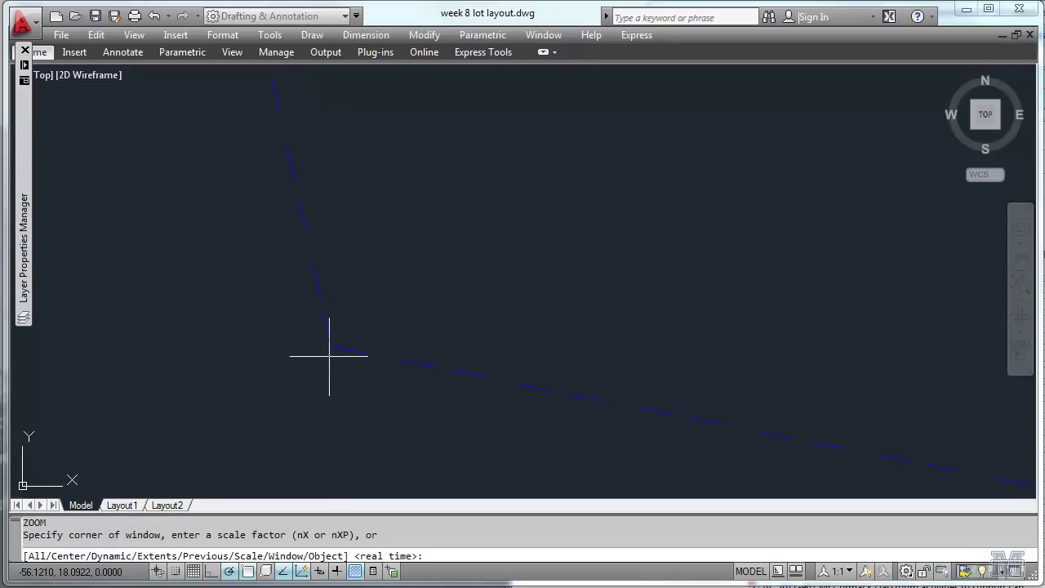
text(e)
key(Return)
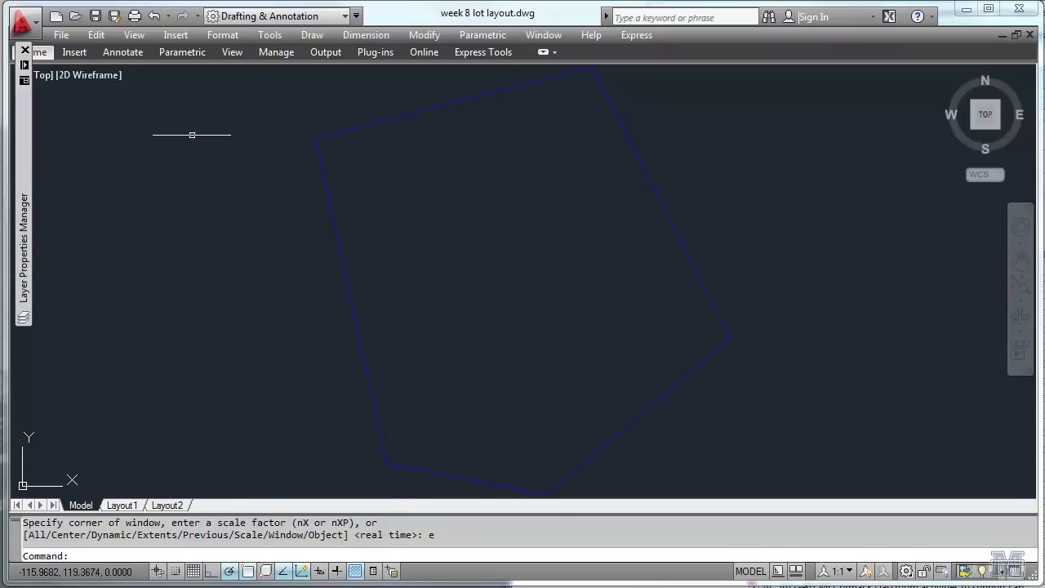
Create a text style named 5FT with a height of 5 and apply it.
click(221, 35)
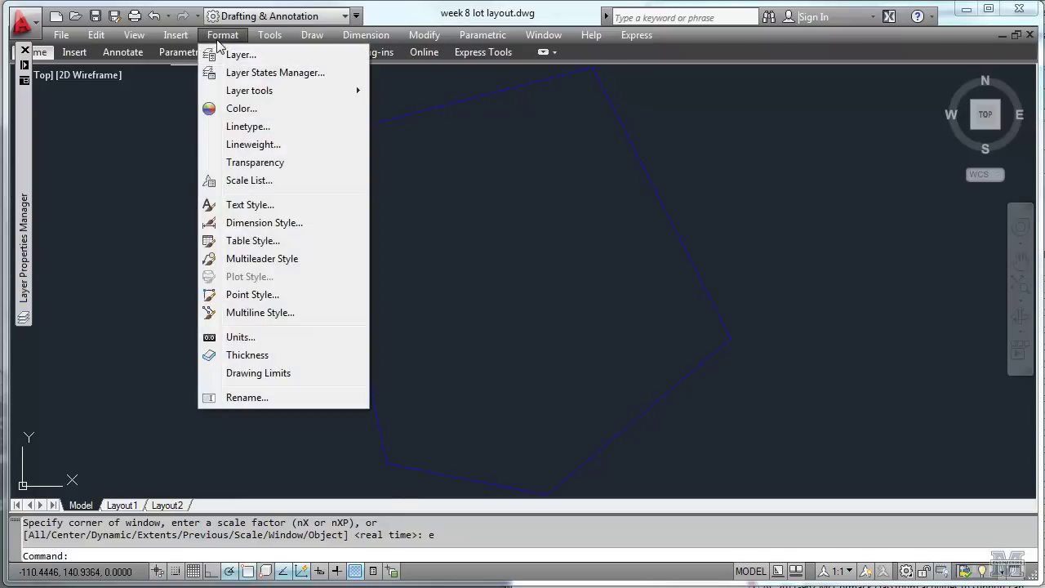
click(243, 206)
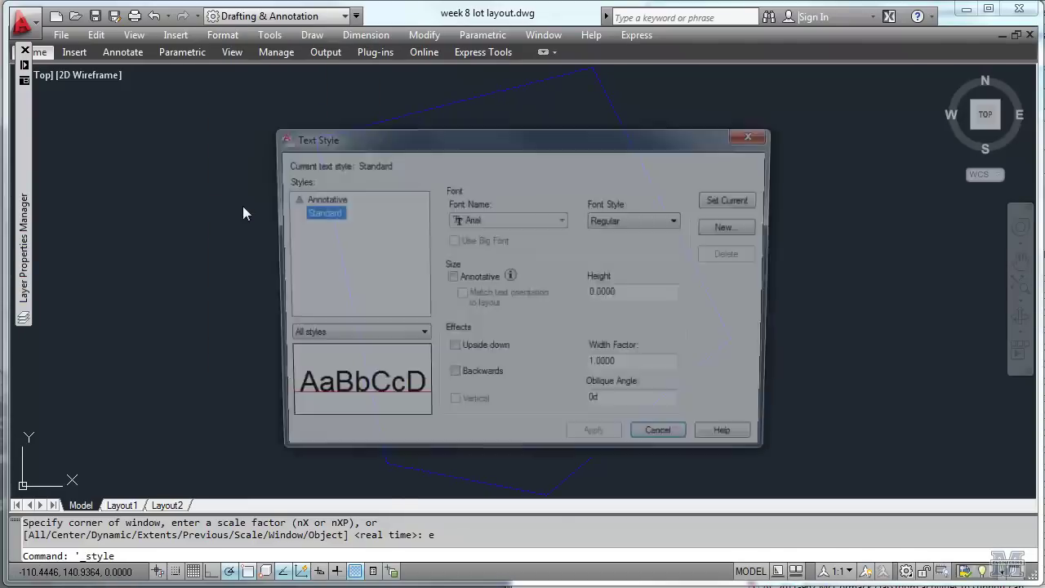
click(732, 228)
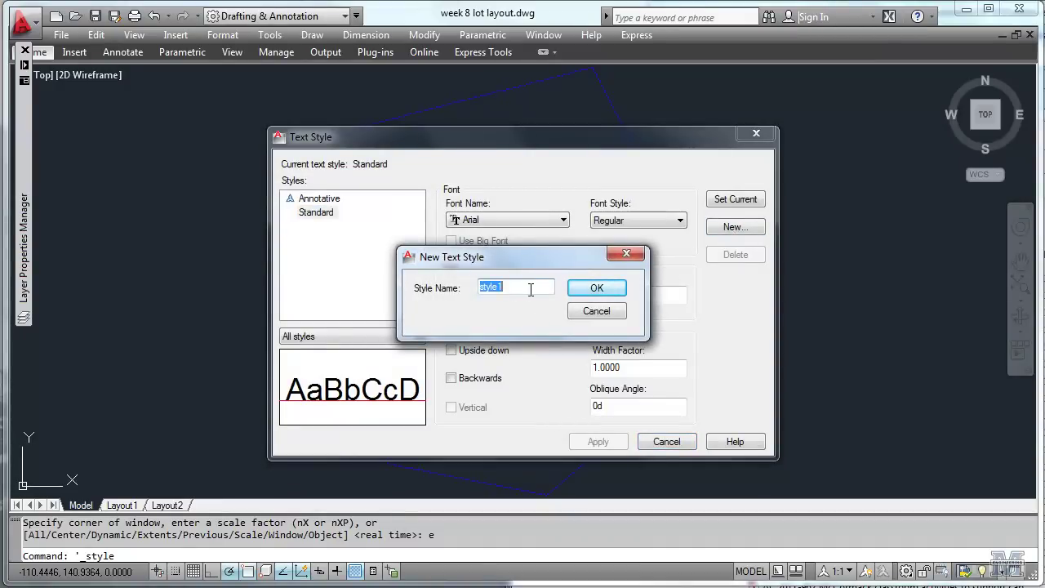
text(5FT)
click(597, 289)
click(626, 295)
drag(627, 295, 572, 296)
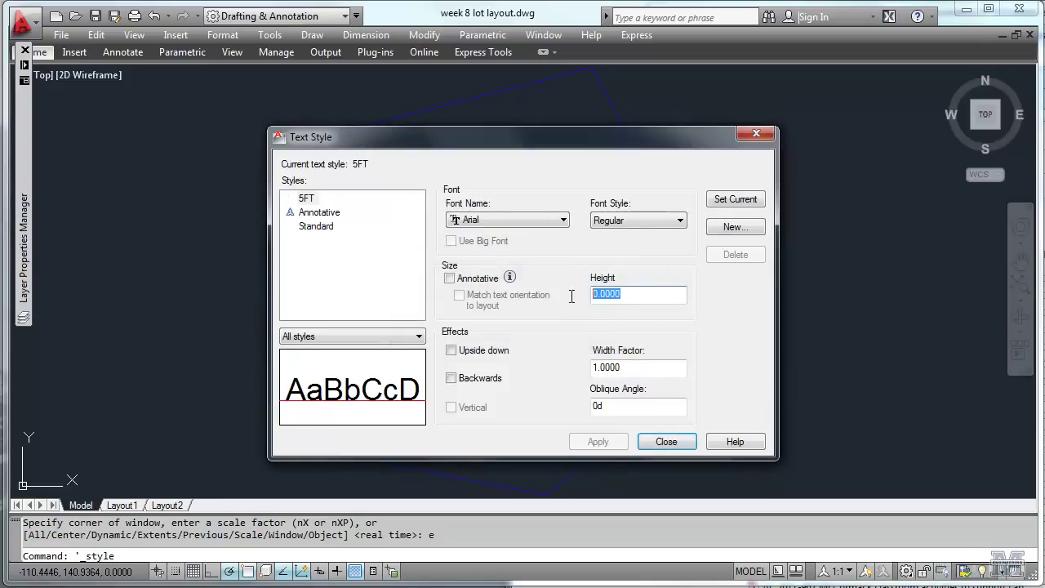
text(5)
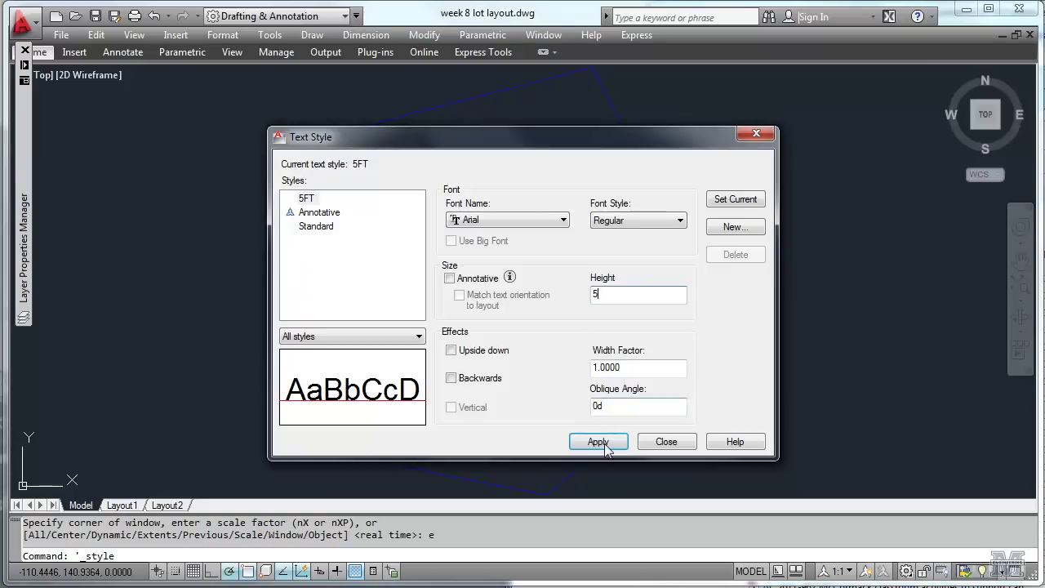
click(605, 445)
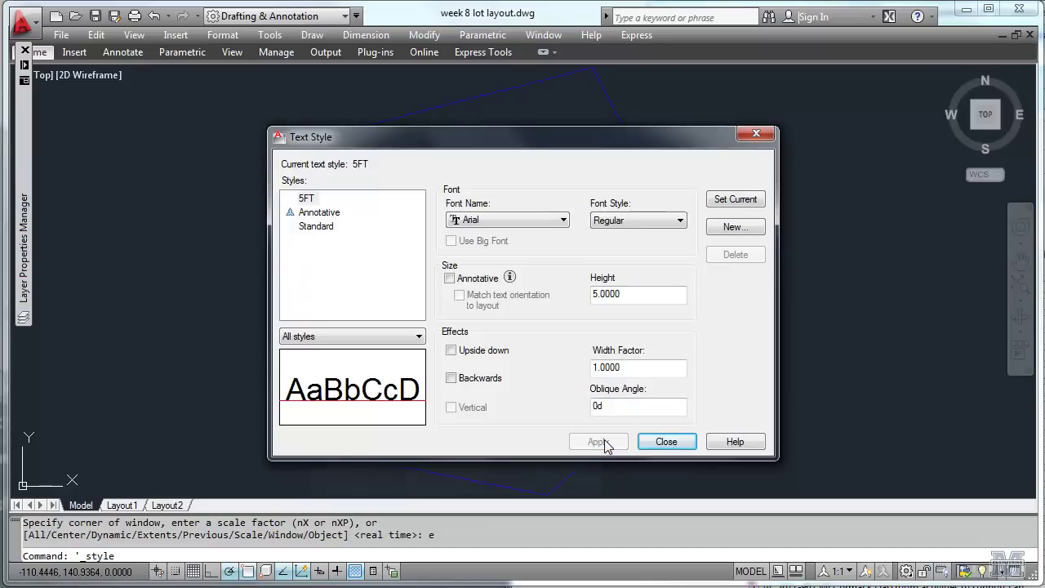
click(667, 442)
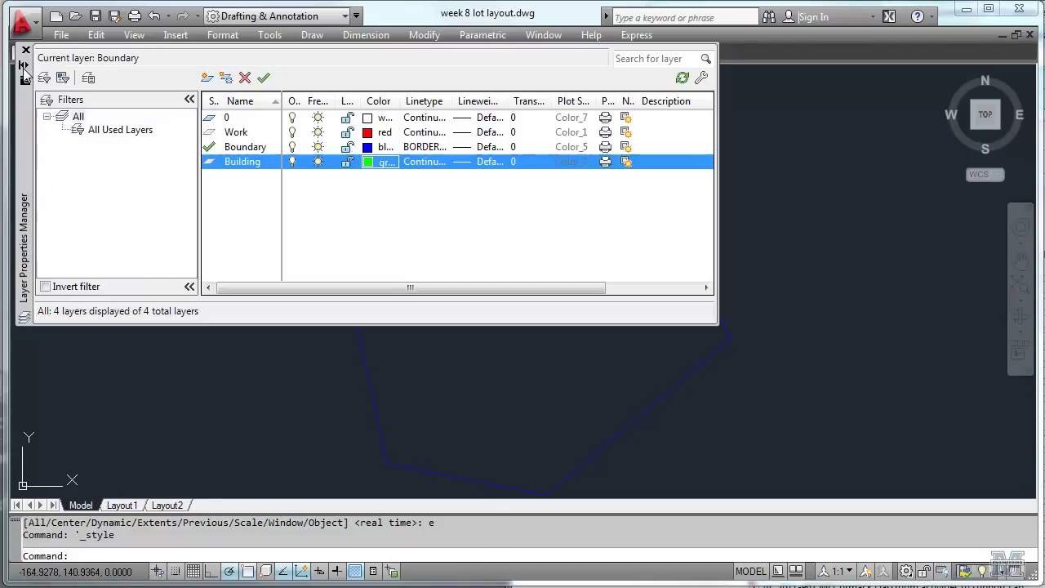
Add a new layer named Text.
mouse_move(24, 72)
click(208, 79)
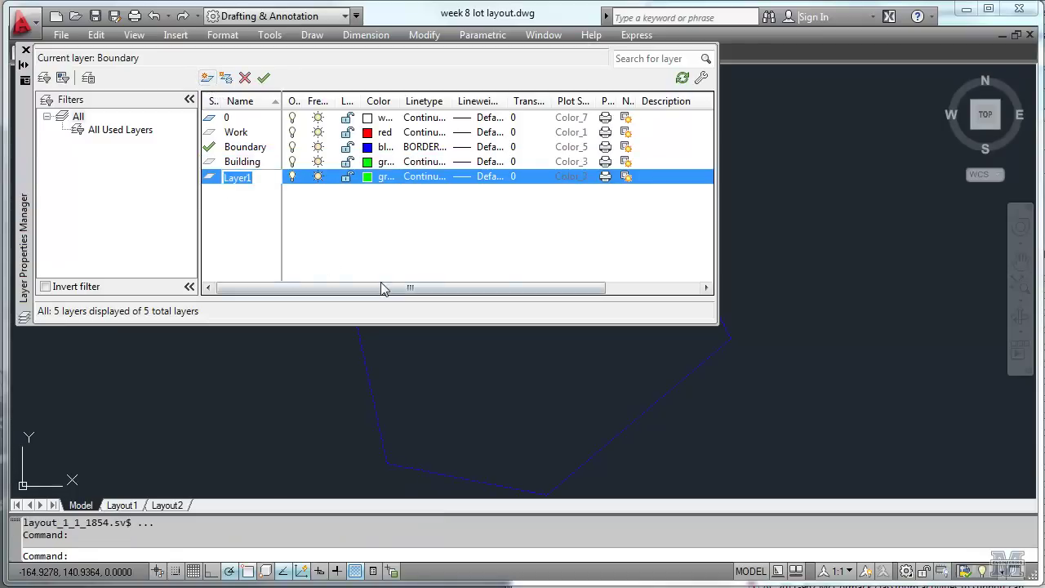
text(Text)
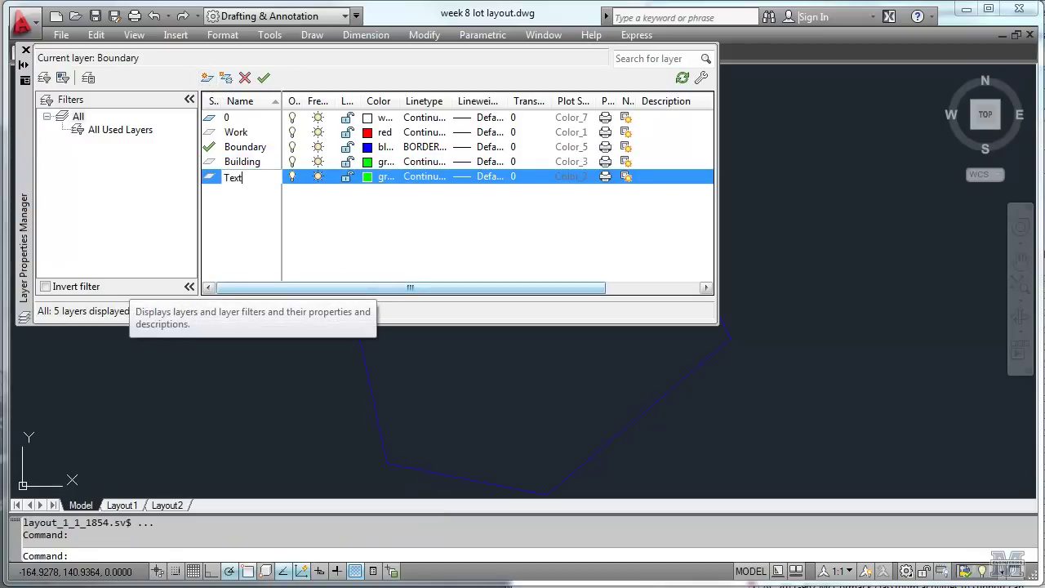
key(Return)
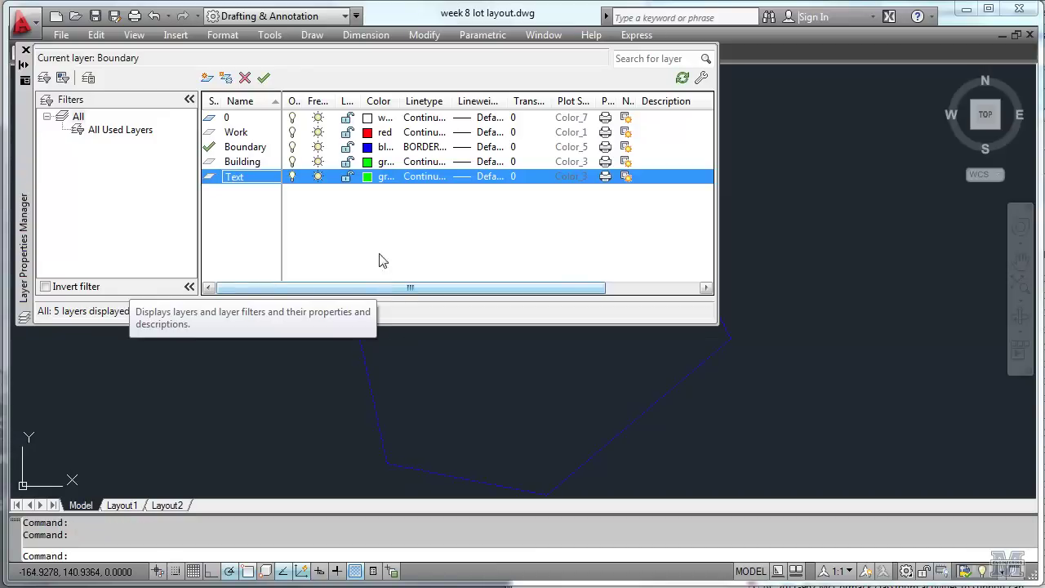
Set the Text layer's colour to white, make it current, and auto-hide the palette.
click(368, 176)
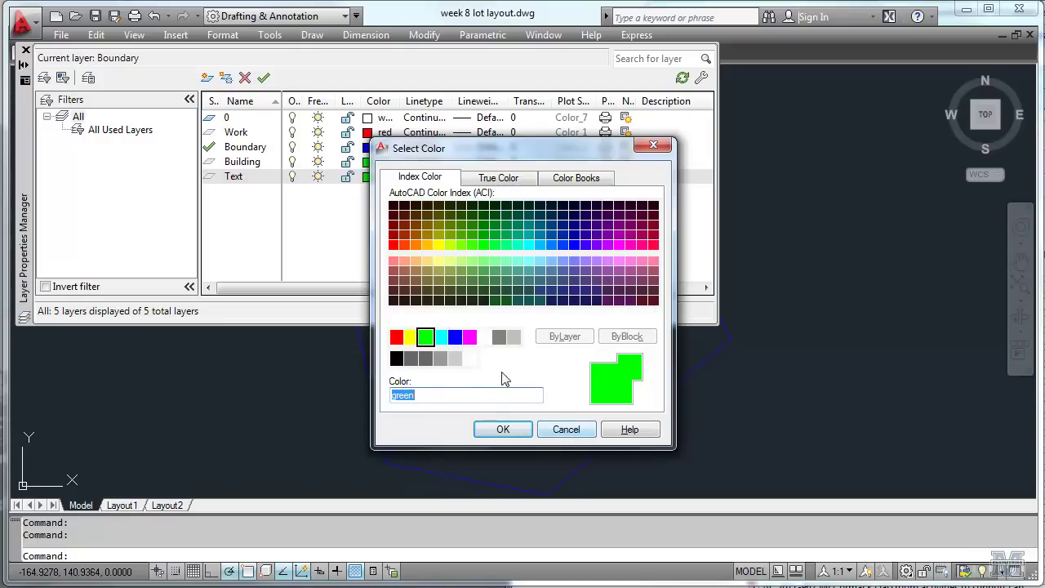
click(469, 360)
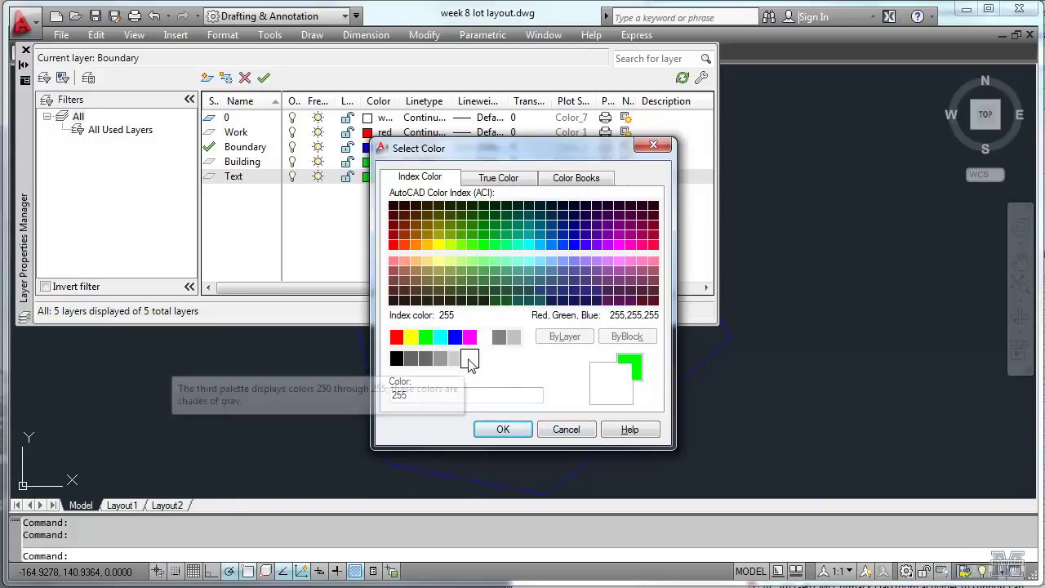
click(498, 430)
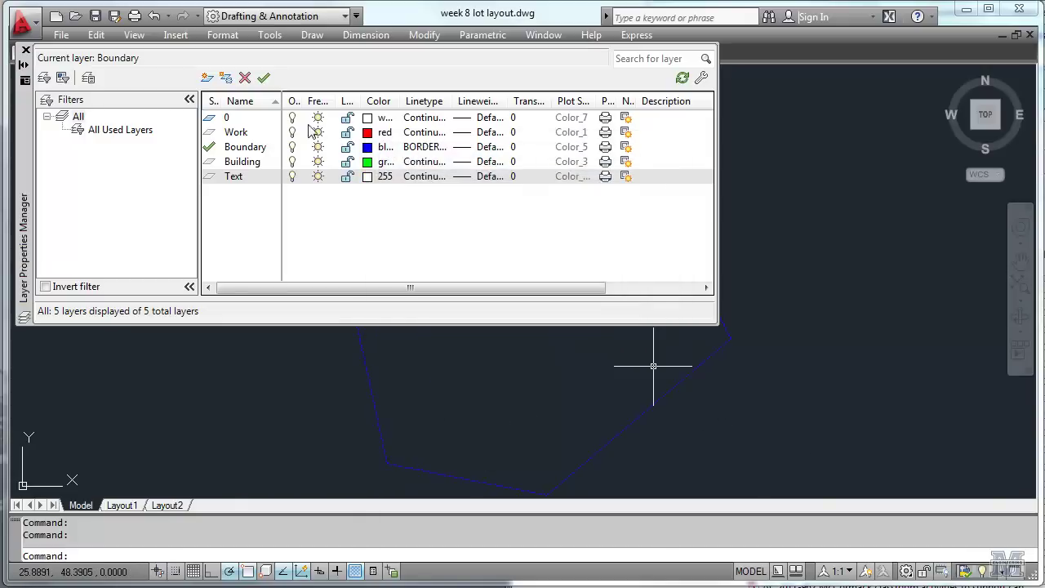
click(380, 118)
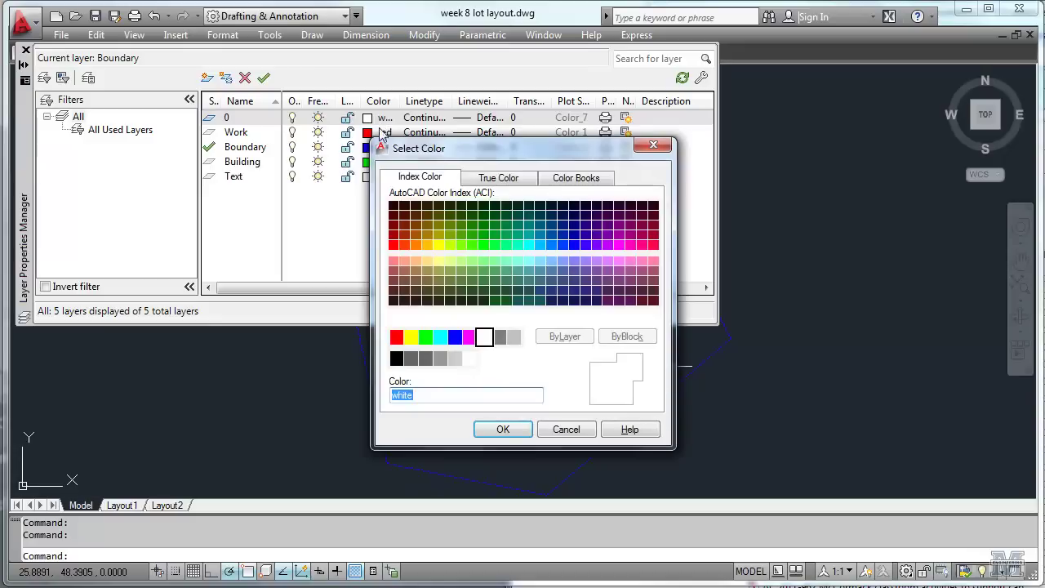
click(565, 431)
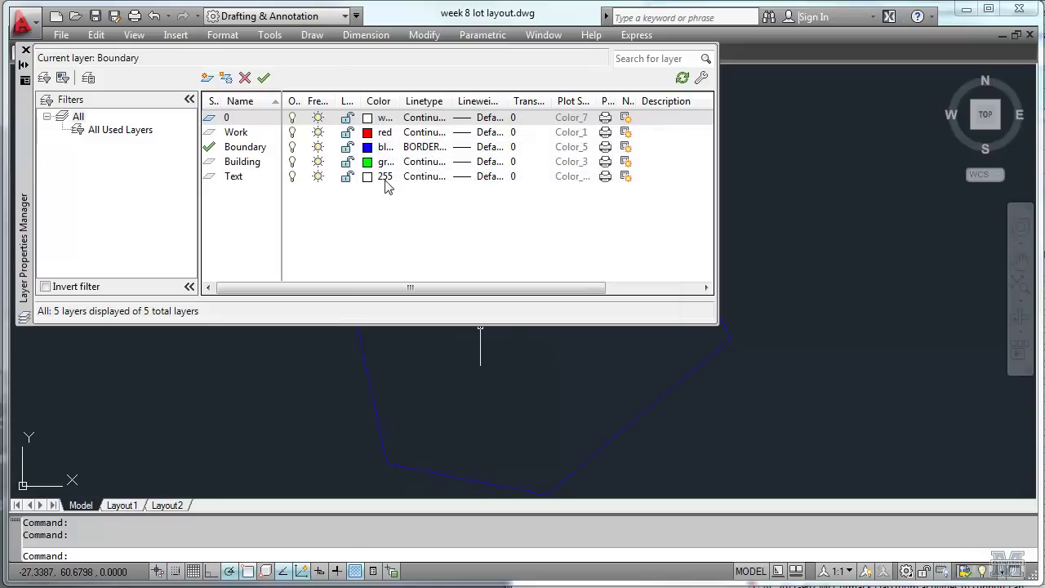
click(382, 177)
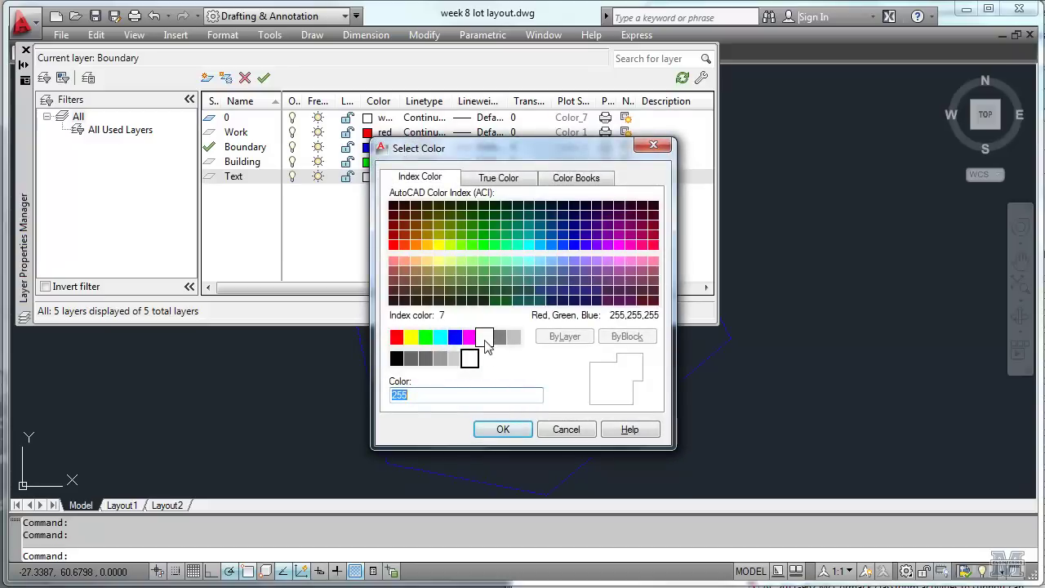
click(485, 336)
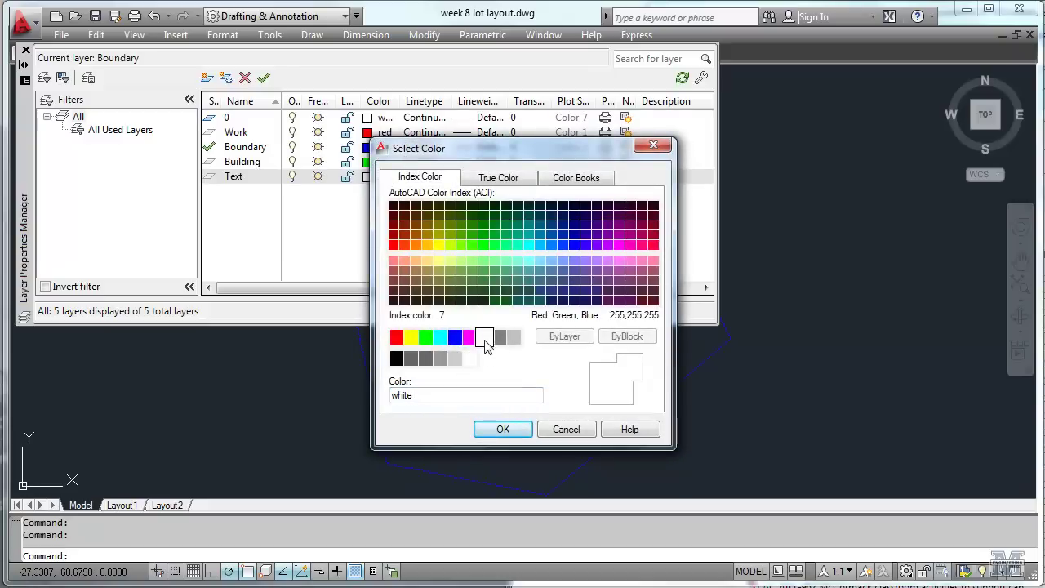
click(497, 428)
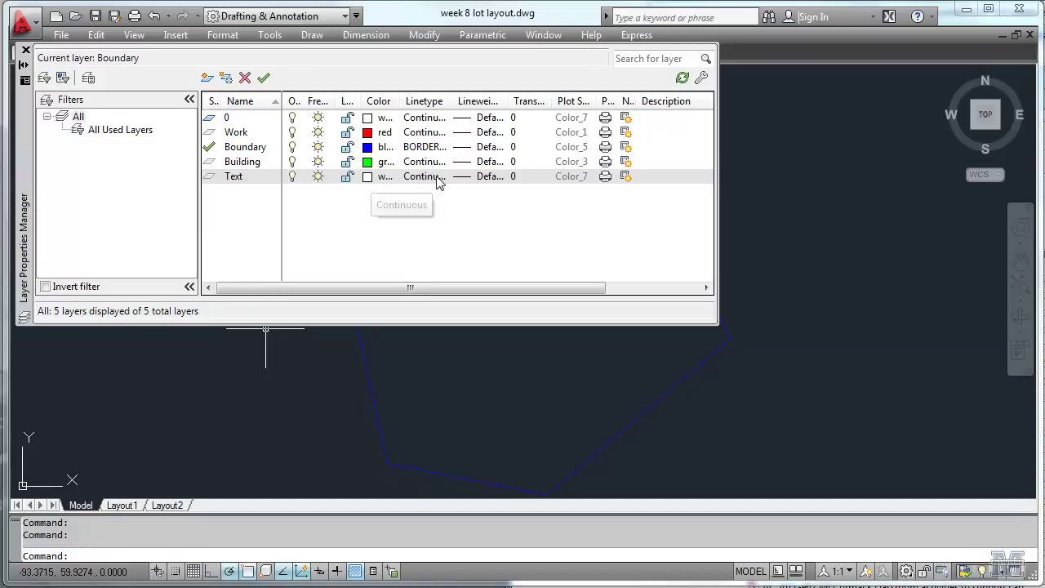
double_click(210, 178)
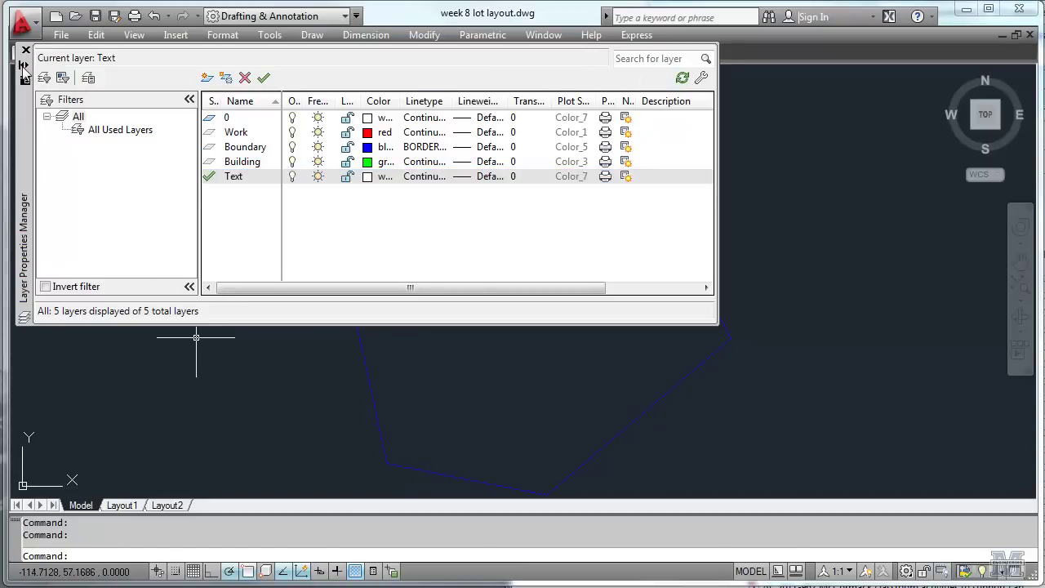
click(24, 67)
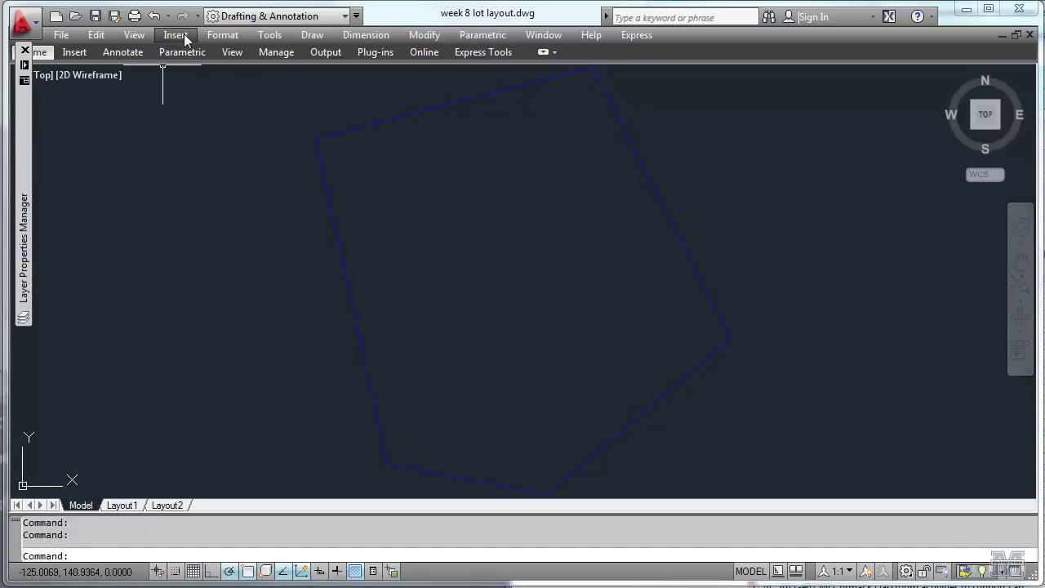
Place single-line text B1 at the first lot corner with default rotation.
click(309, 34)
mouse_move(387, 523)
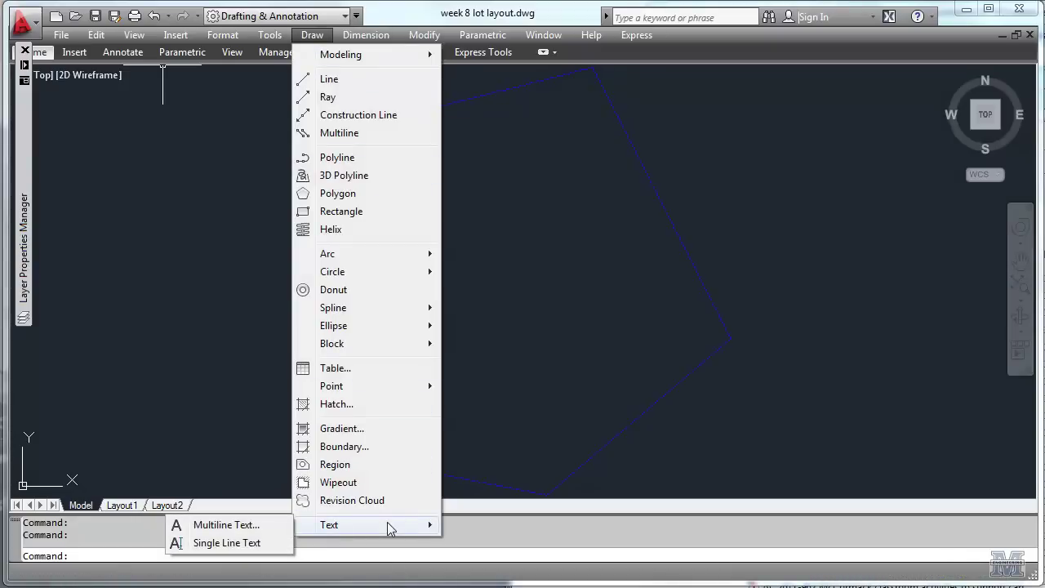
click(271, 541)
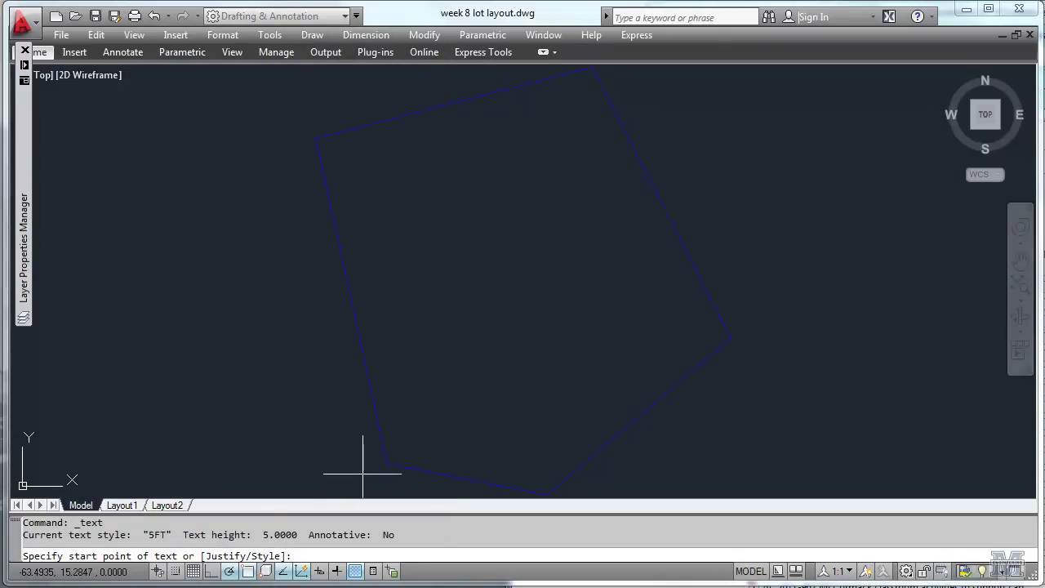
click(363, 480)
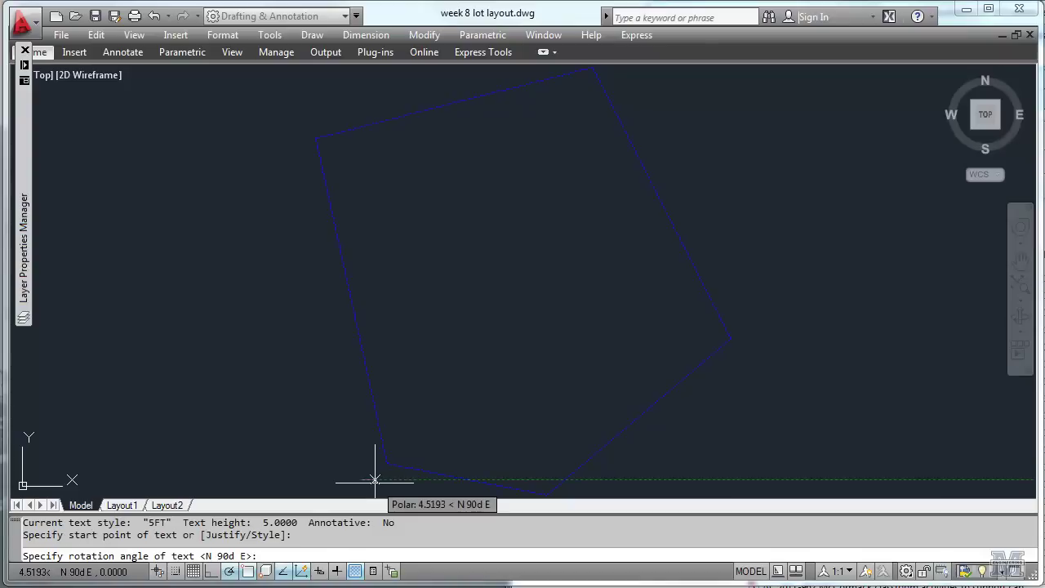
text(B)
key(BackSpace)
key(BackSpace)
key(Return)
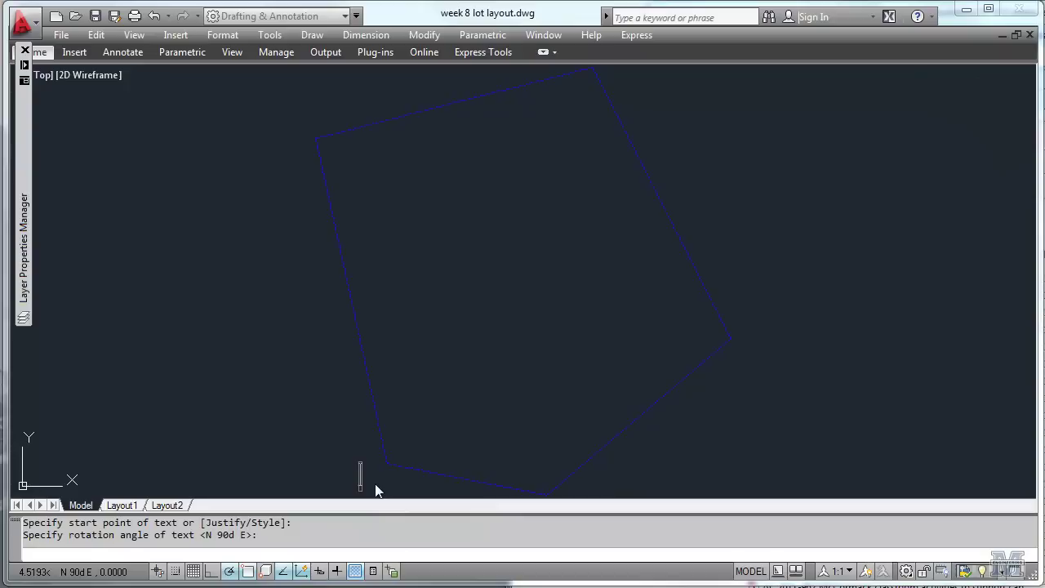
text(B1)
click(415, 421)
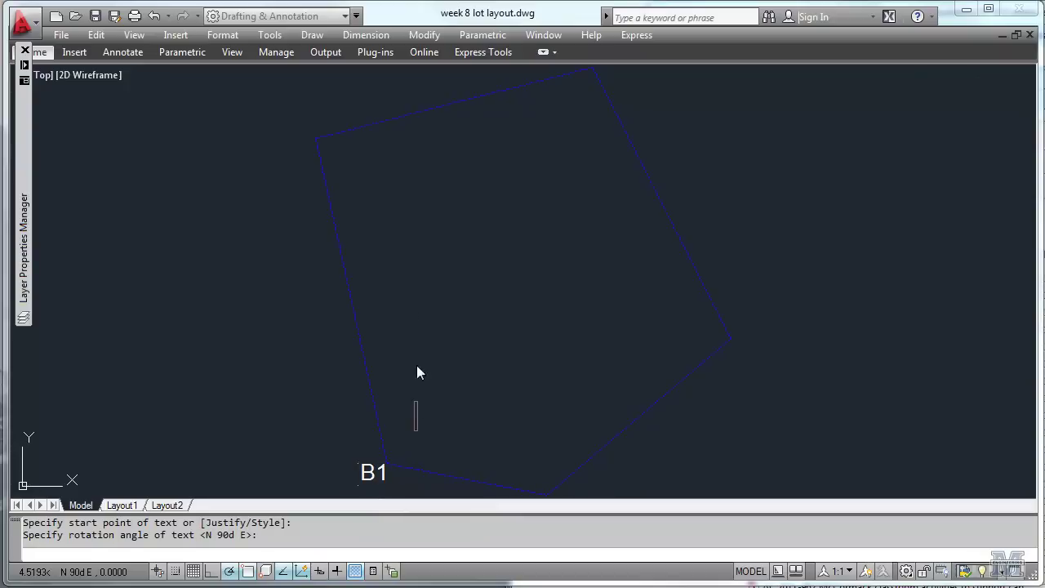
Label the remaining lot corners B2, B3, B4 and B5.
click(288, 140)
text(B2)
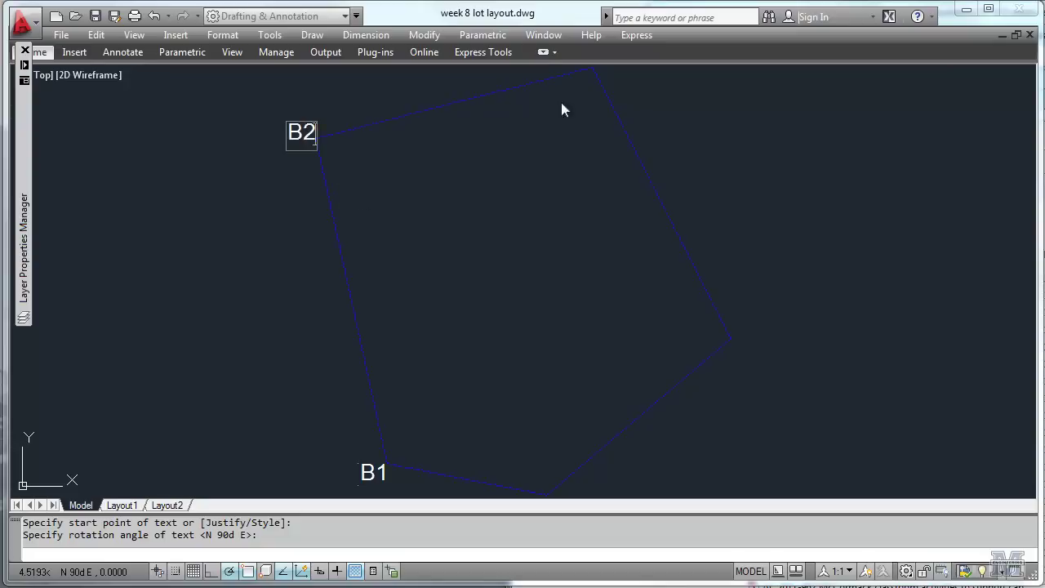
middle_drag(671, 101, 644, 201)
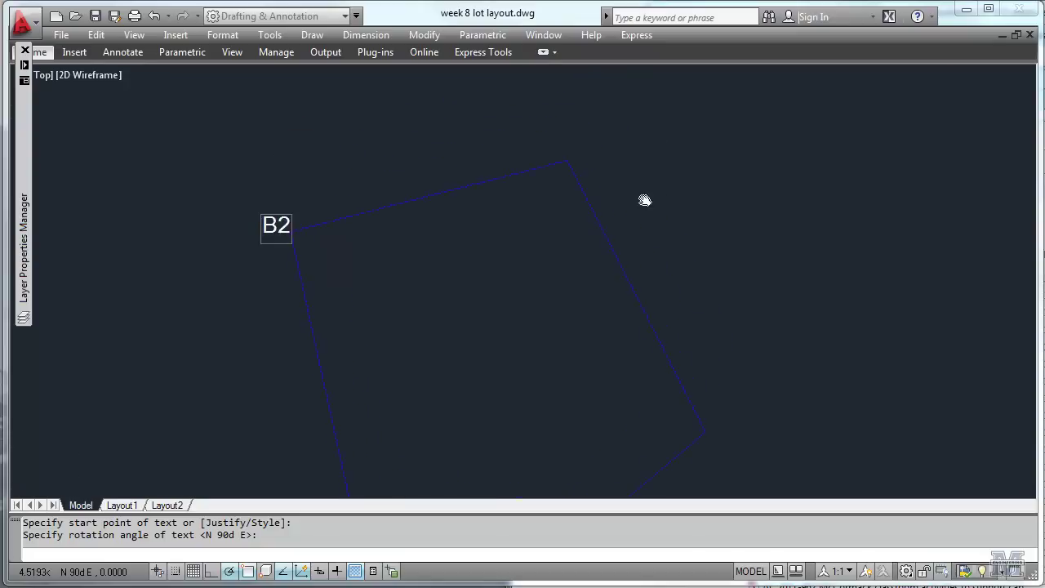
click(548, 143)
text(B3)
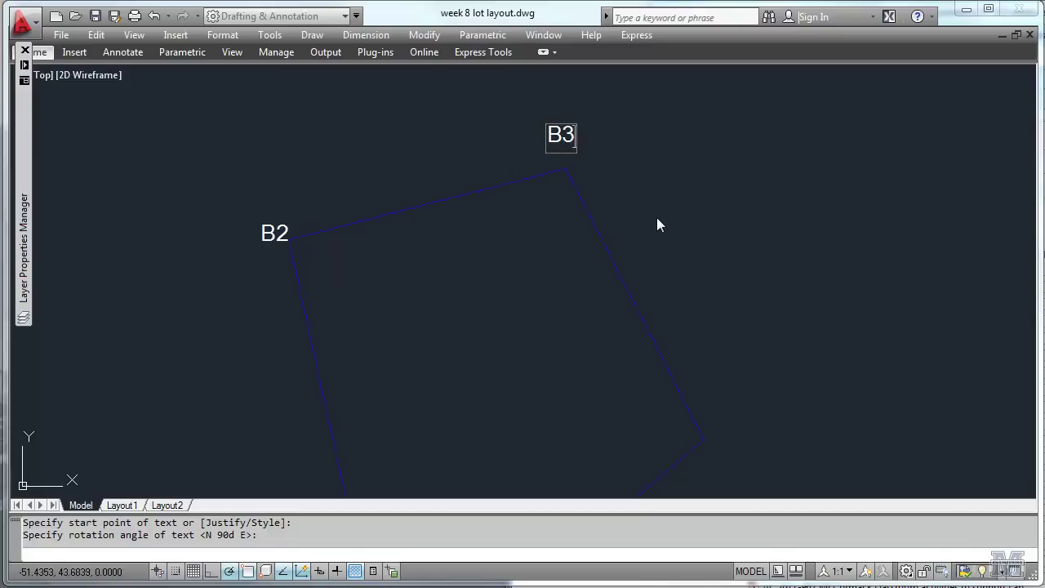
click(720, 447)
text(B4)
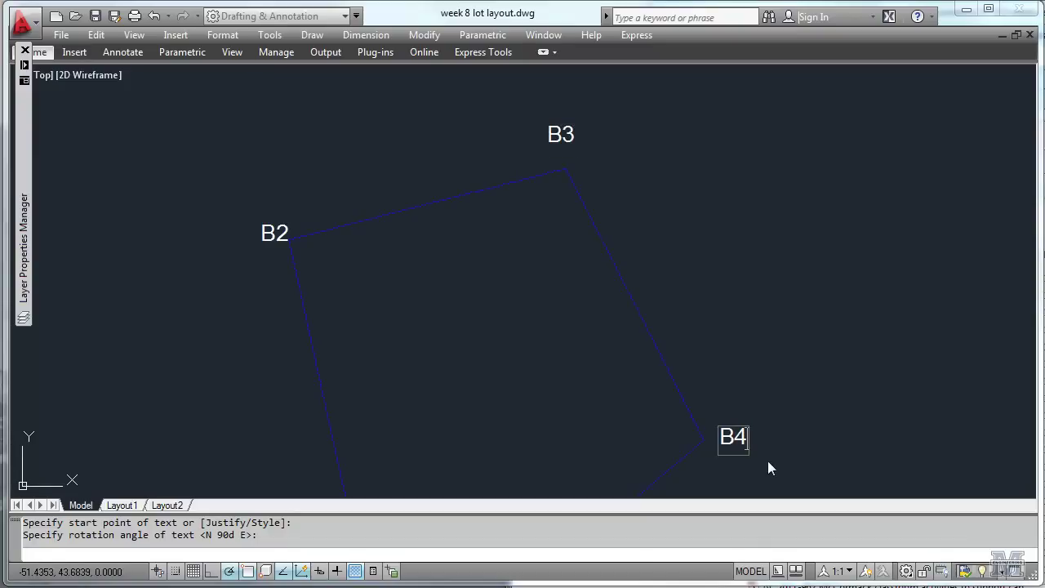
middle_drag(792, 473, 802, 158)
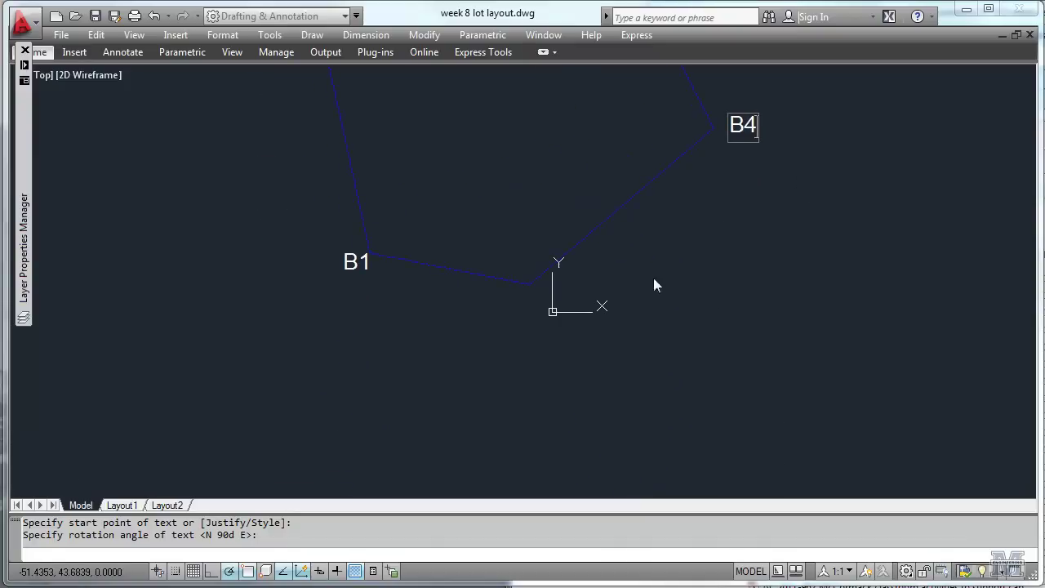
click(533, 324)
text(B5)
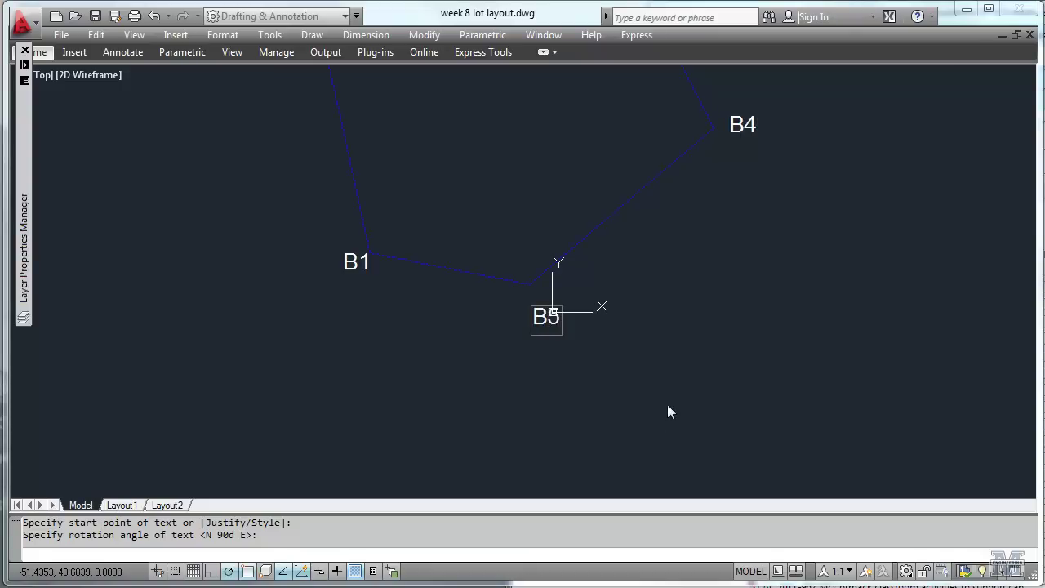
key(Return)
key(Return)
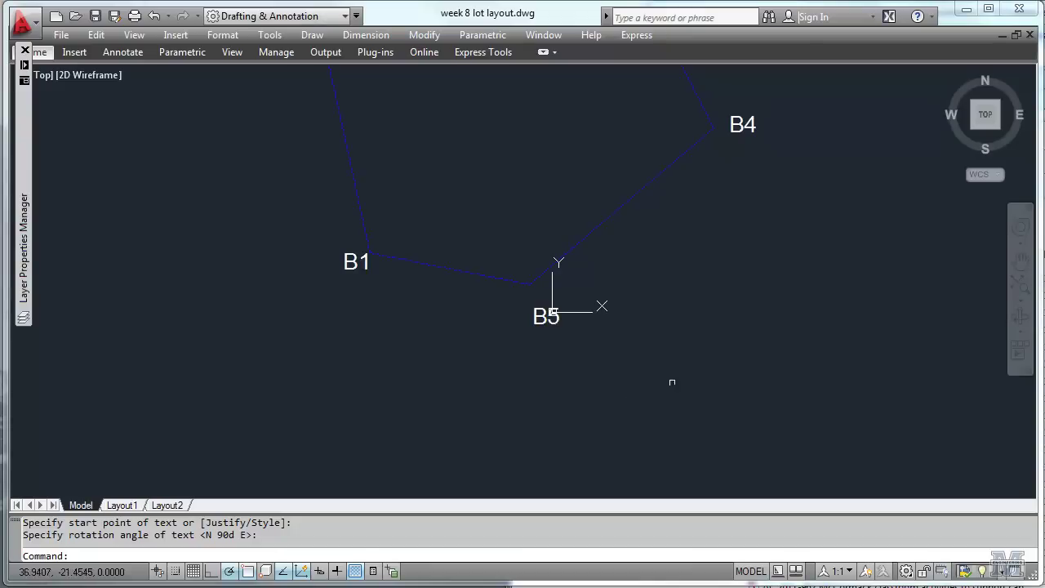
Pan and zoom until the five-sided lot with corner labels B1 through B5 fits on screen.
middle_drag(668, 345, 668, 432)
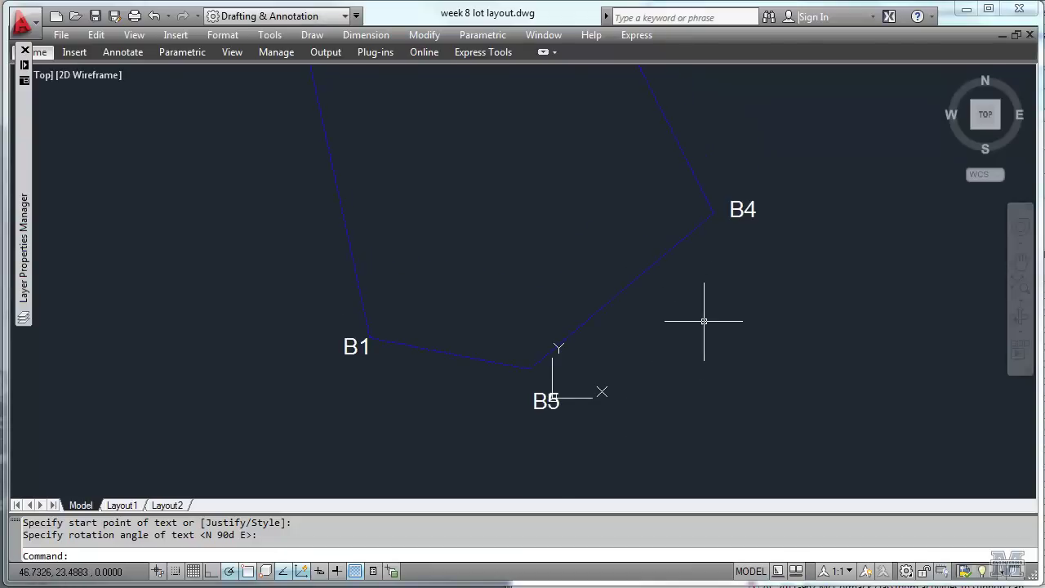
mouse_move(703, 319)
middle_down()
mouse_move(695, 492)
mouse_move(695, 462)
middle_up()
scroll(697, 440, down, 2)
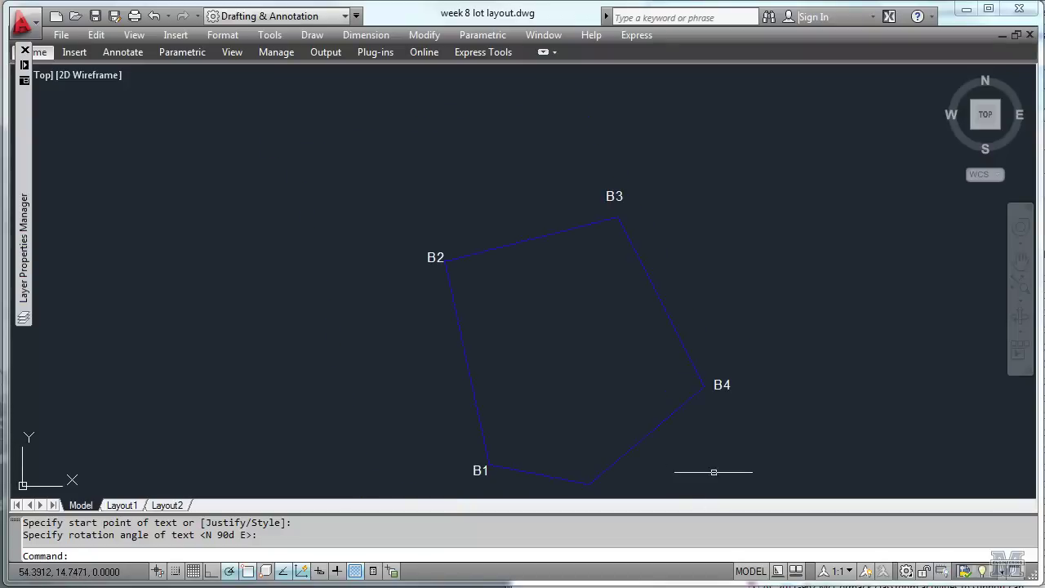
middle_drag(766, 468, 746, 392)
scroll(747, 393, up, 2)
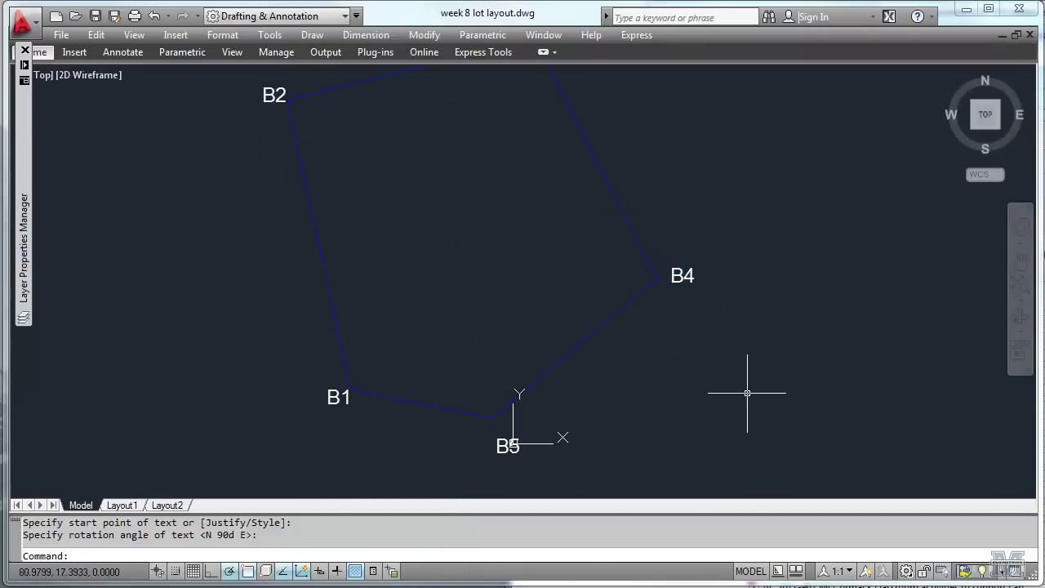
scroll(747, 393, down, 2)
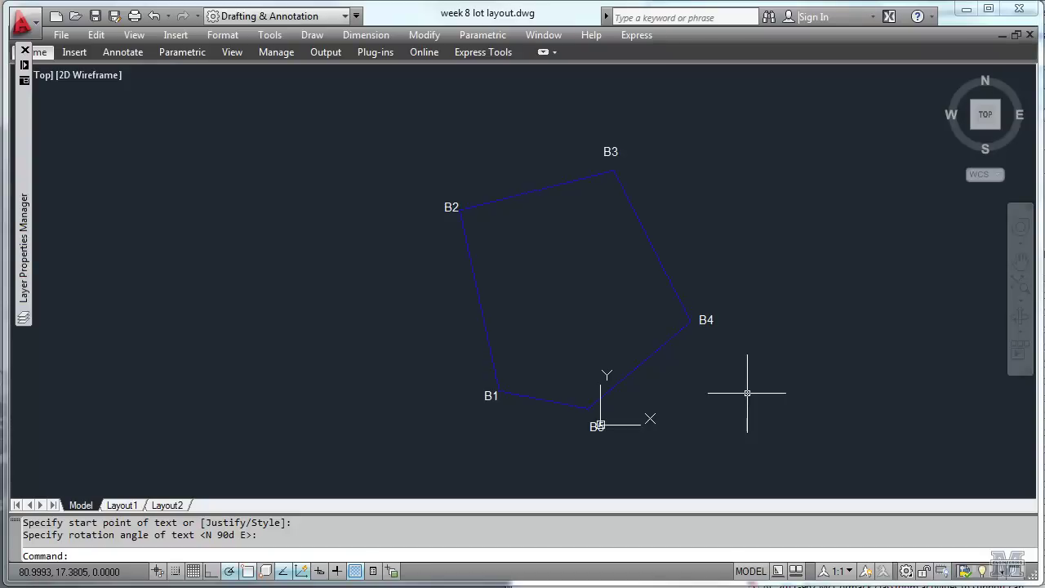